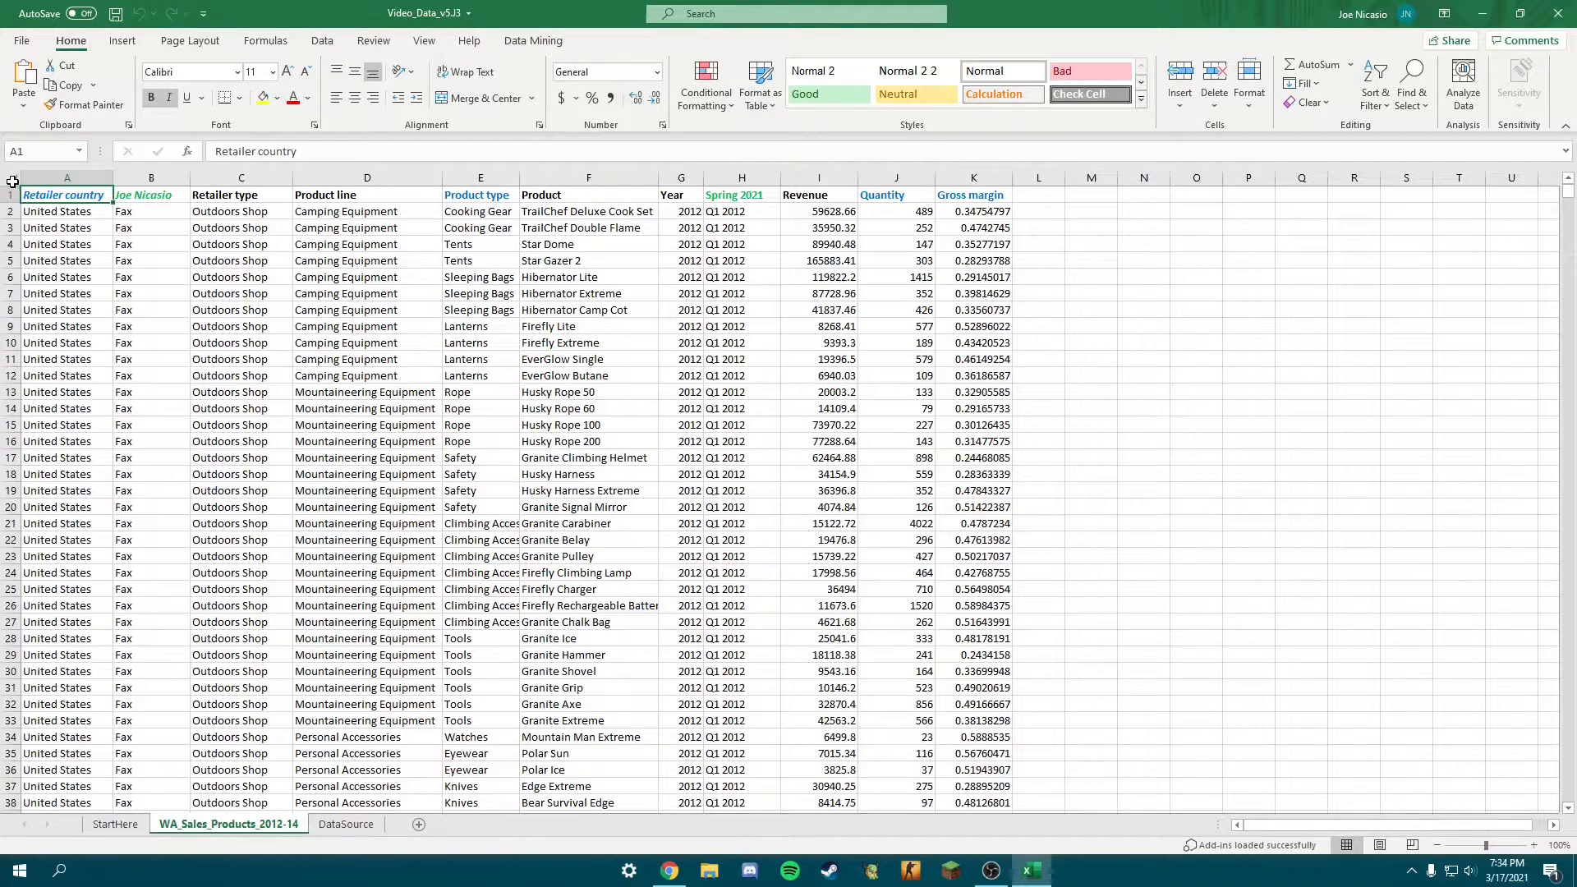
- Create a PivotTable on a new worksheet from all the data in the WA_Sales_Products_2012-14 sheet
{"action": "left_click", "coordinate": [14, 180]}
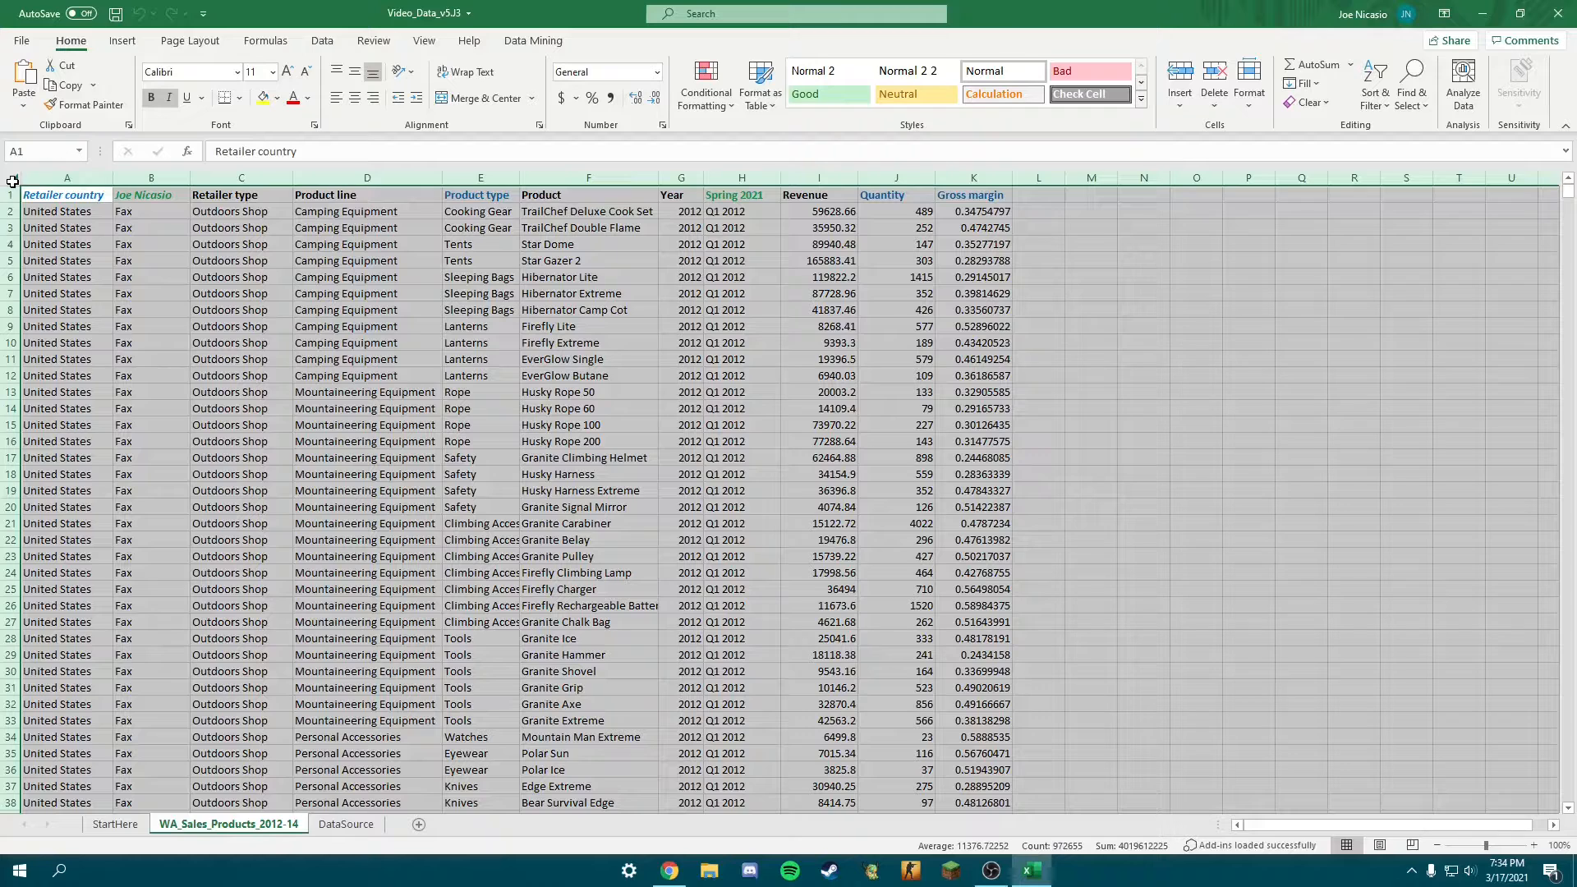
{"action": "left_click", "coordinate": [116, 45]}
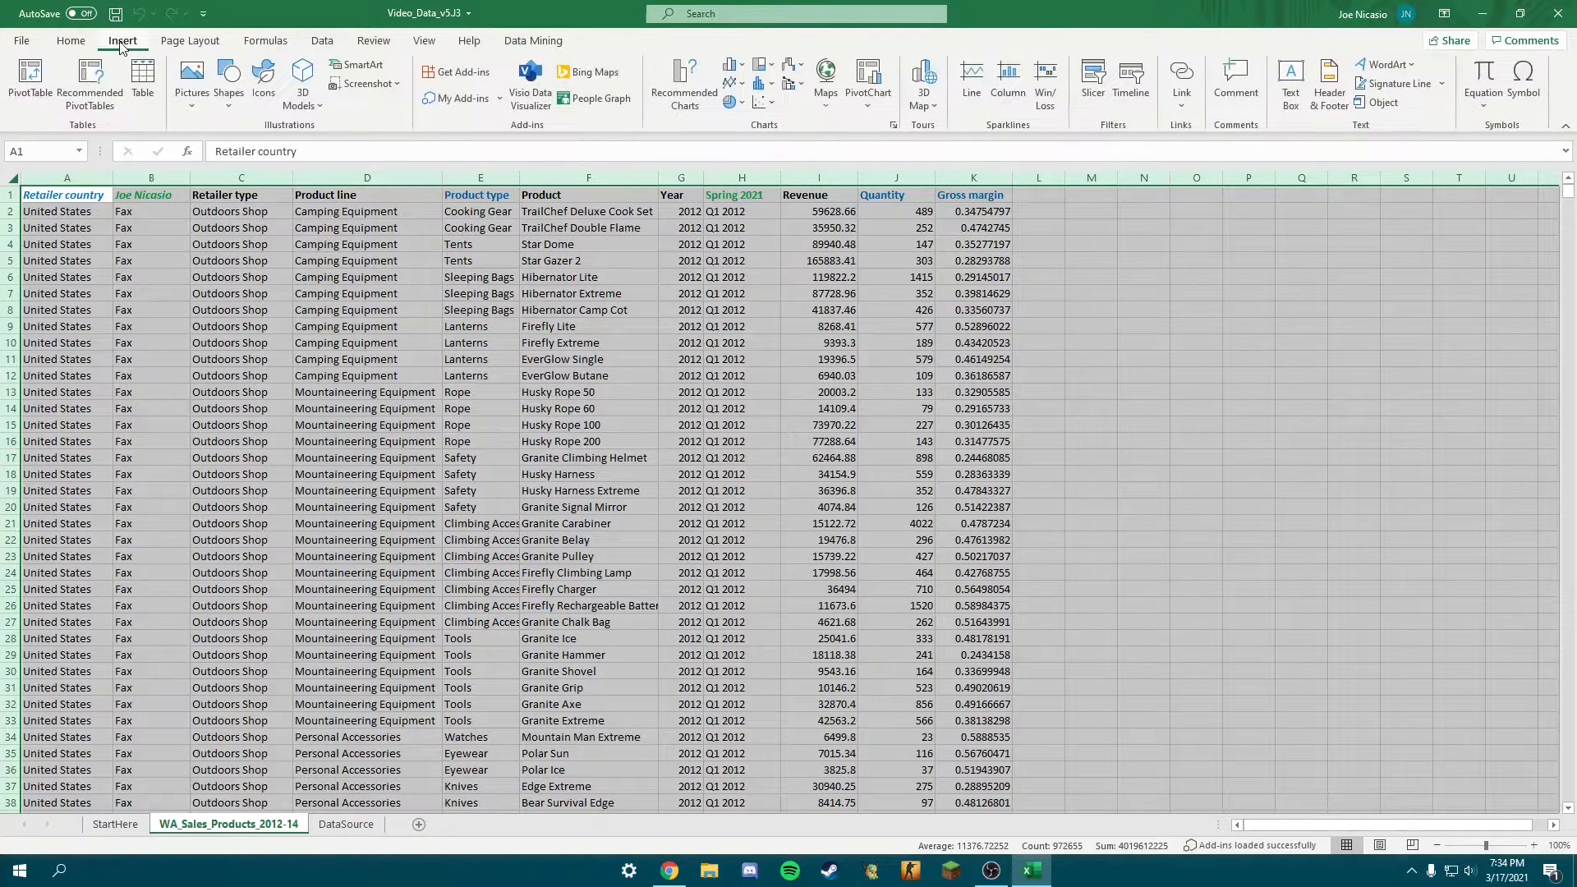
{"action": "left_click", "coordinate": [45, 84]}
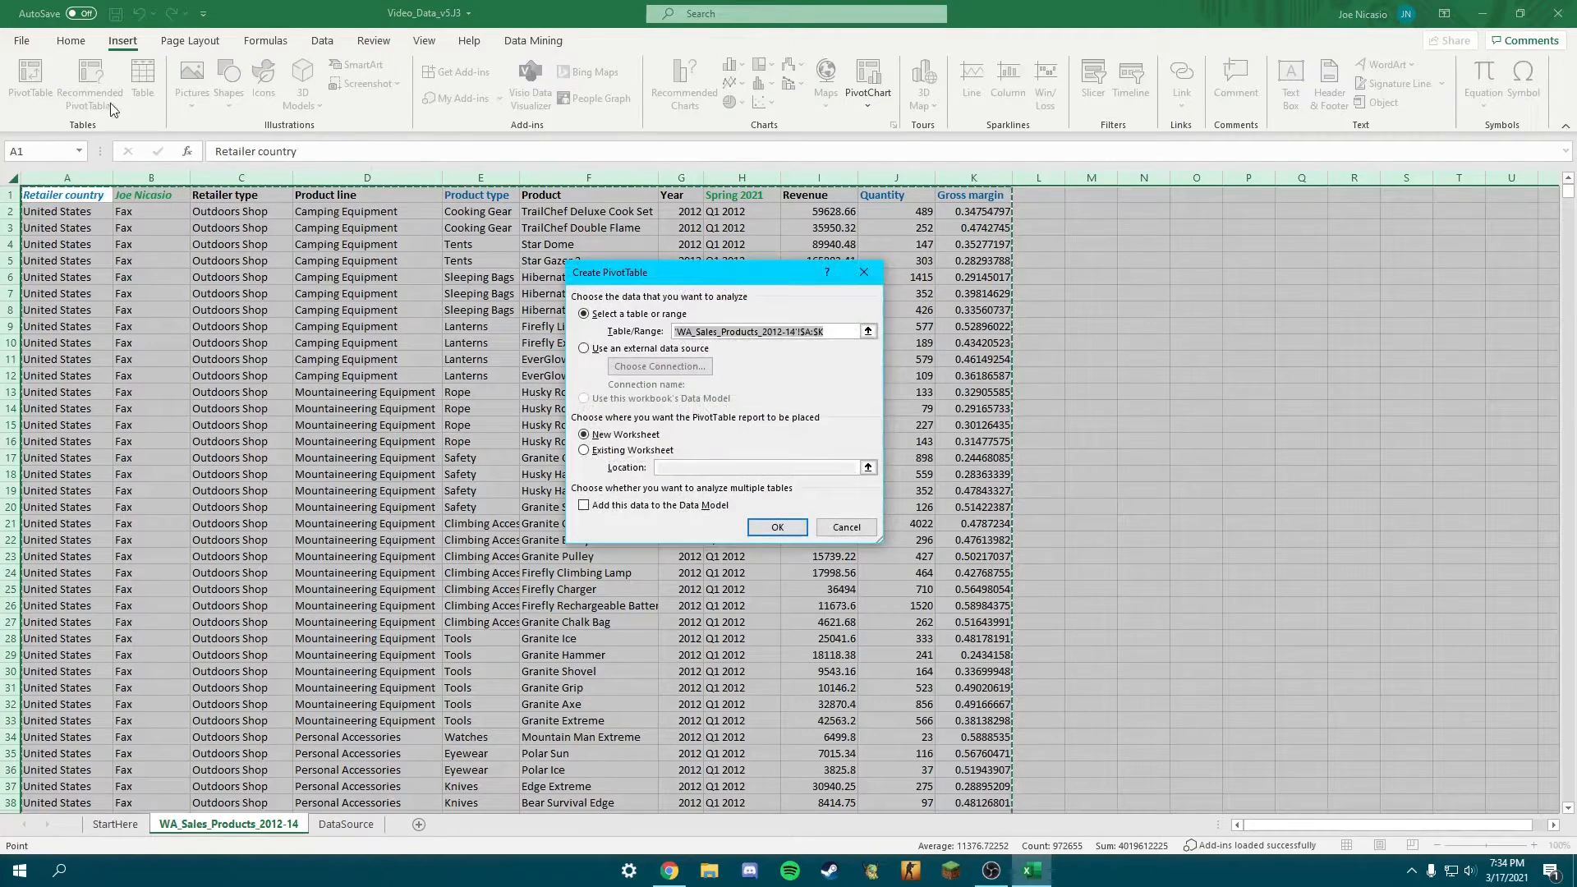
{"action": "left_click", "coordinate": [766, 530]}
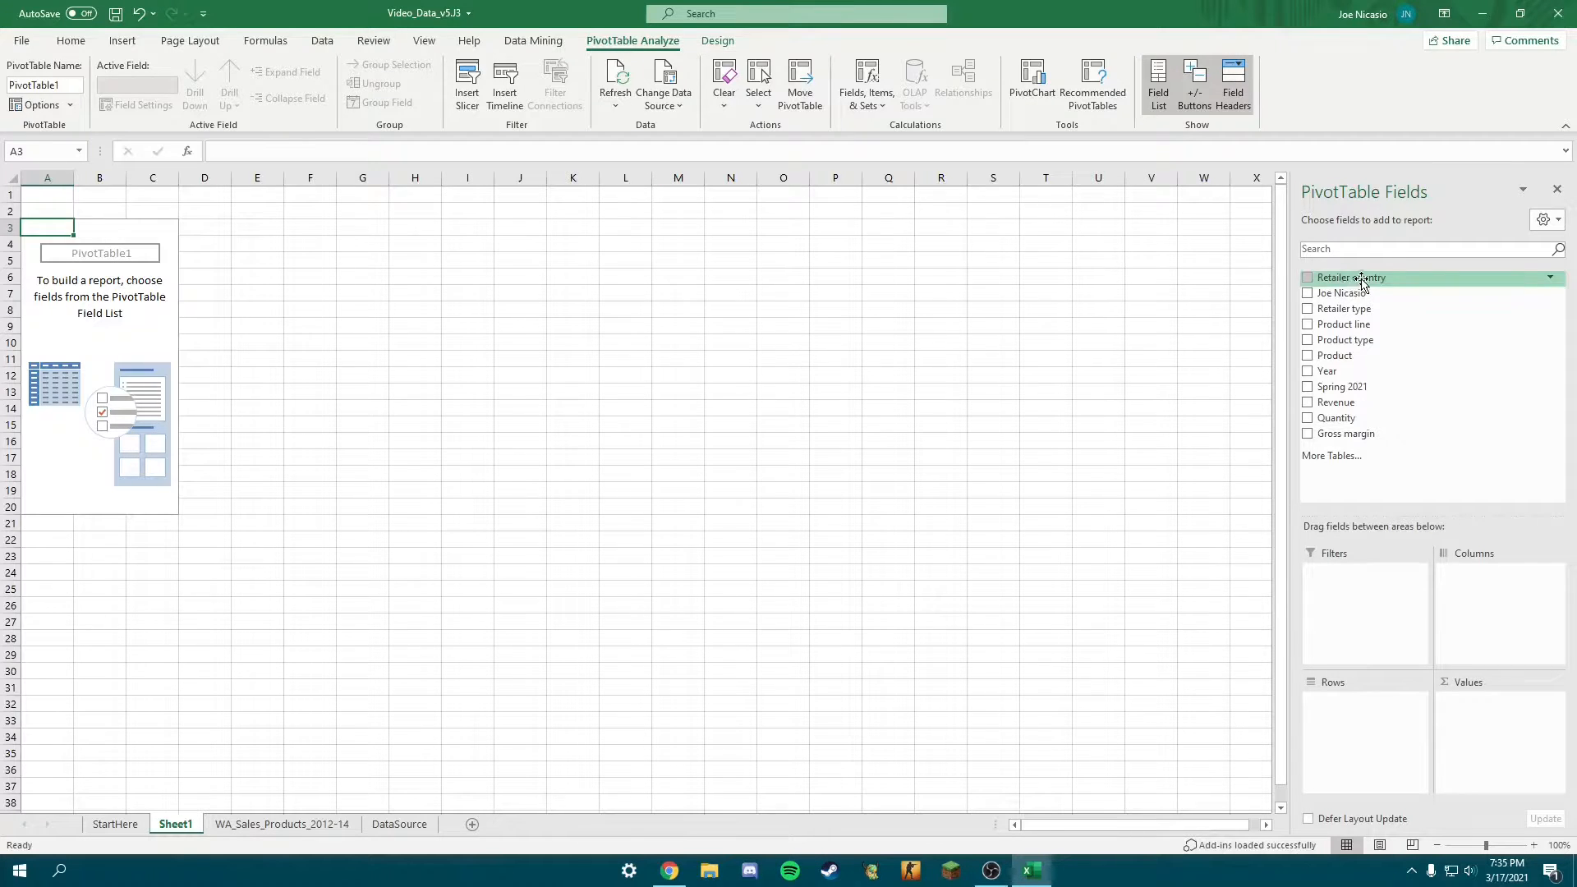
- Lay out the PivotTable with Retailer country as columns, Product type as rows, and Quantity, Product line and Revenue as values
{"action": "left_click_drag", "start_coordinate": [1361, 279], "coordinate": [1468, 597]}
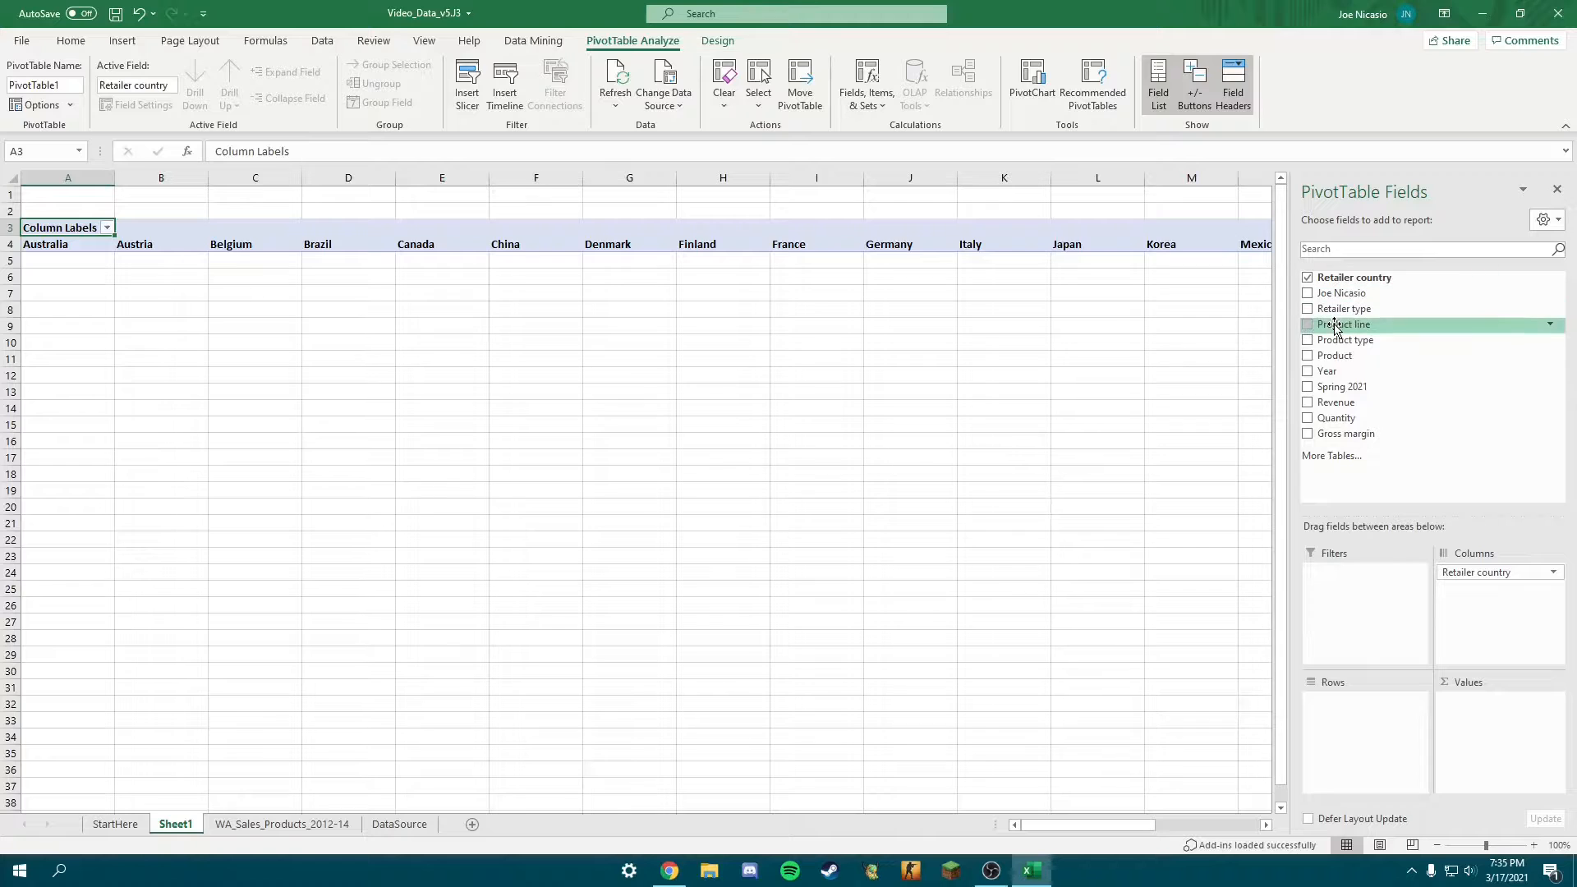
{"action": "left_click_drag", "start_coordinate": [1340, 341], "coordinate": [1328, 729]}
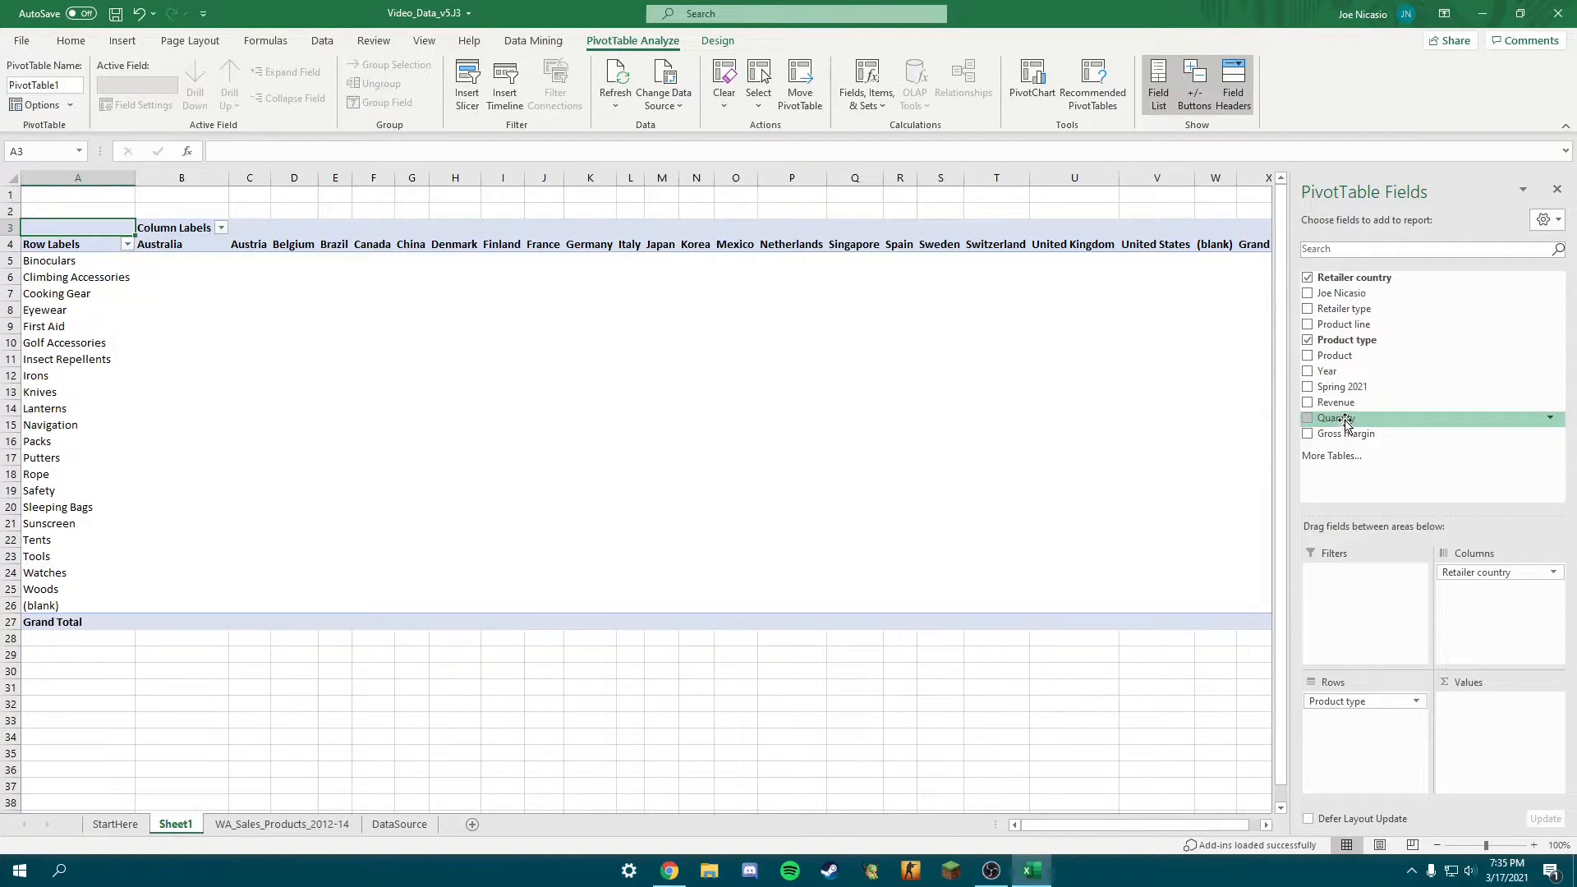
{"action": "left_click_drag", "start_coordinate": [1347, 421], "coordinate": [1517, 721]}
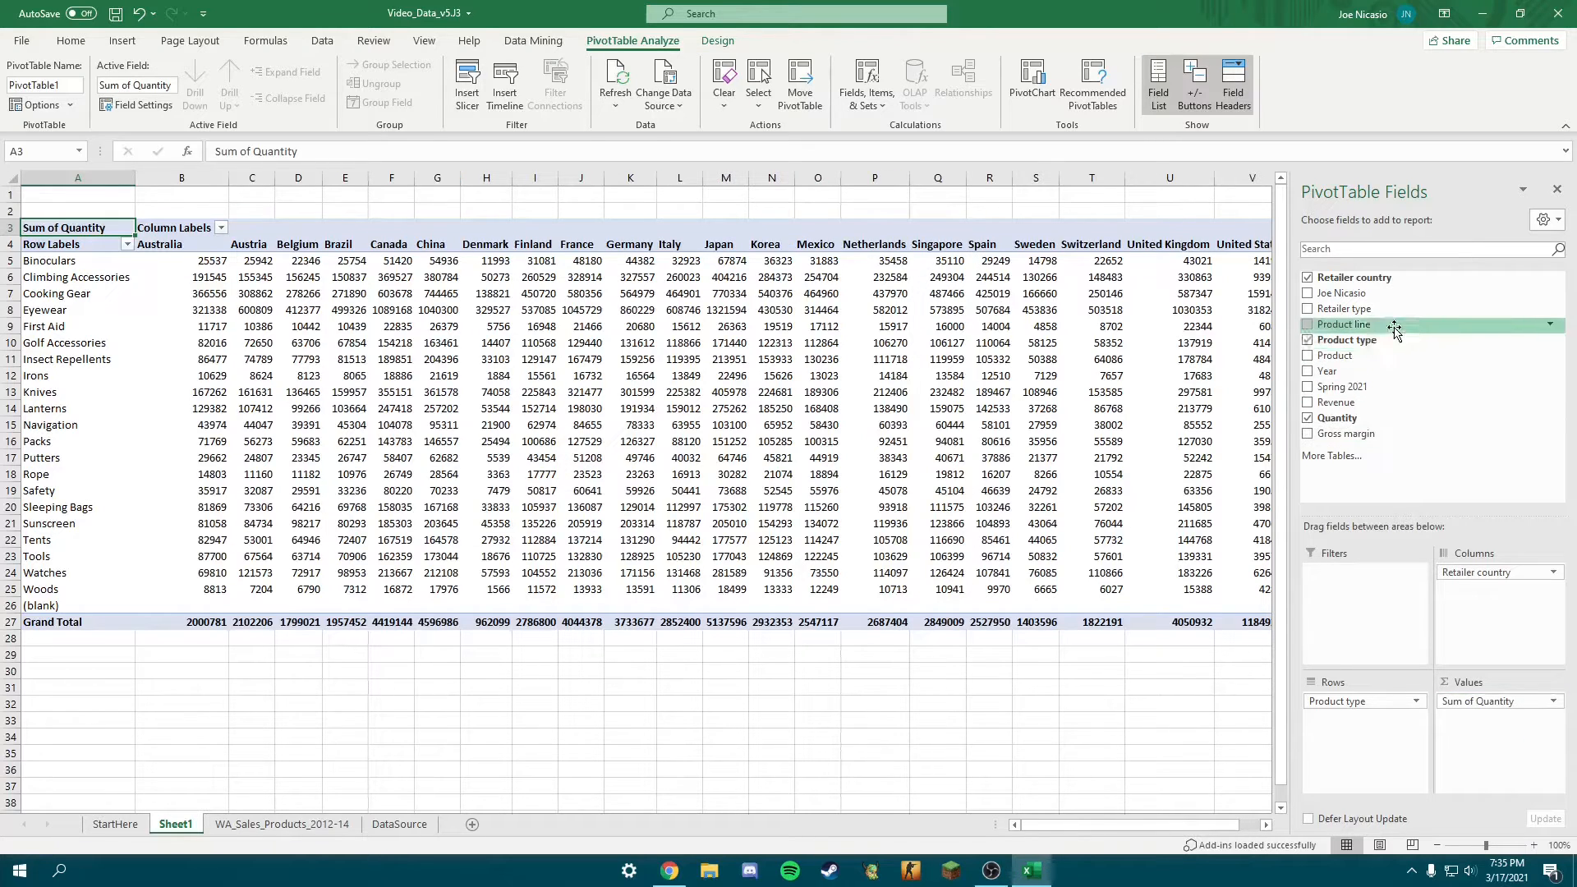
{"action": "left_click_drag", "start_coordinate": [1341, 324], "coordinate": [1515, 727]}
{"action": "left_click_drag", "start_coordinate": [1338, 402], "coordinate": [1509, 756]}
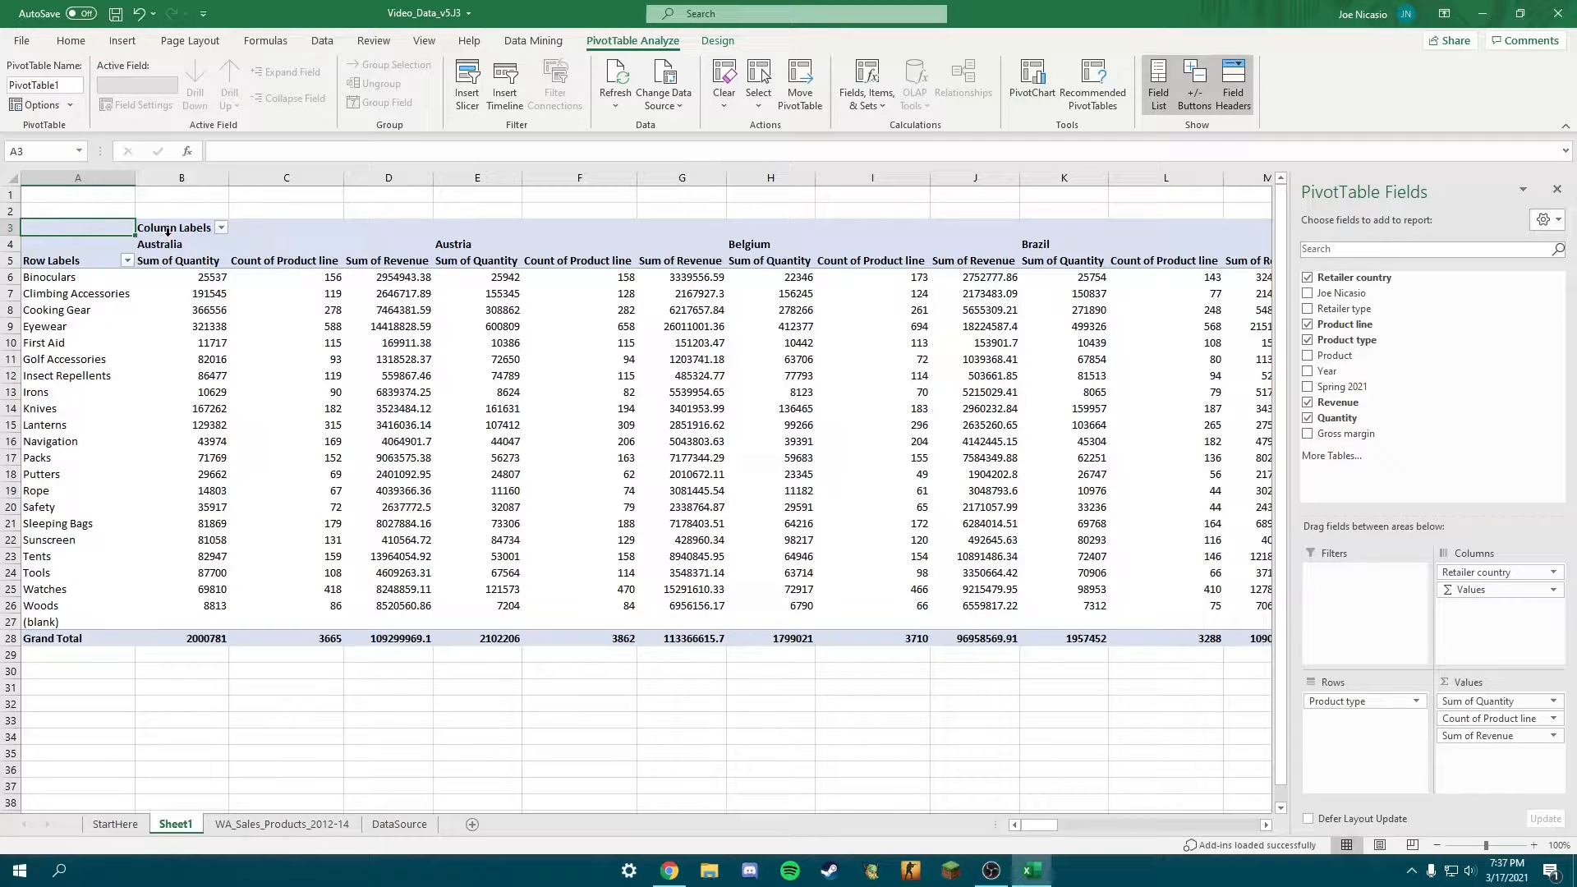
- Filter the PivotTable's column labels to show only Finland and Korea
{"action": "left_click", "coordinate": [221, 229]}
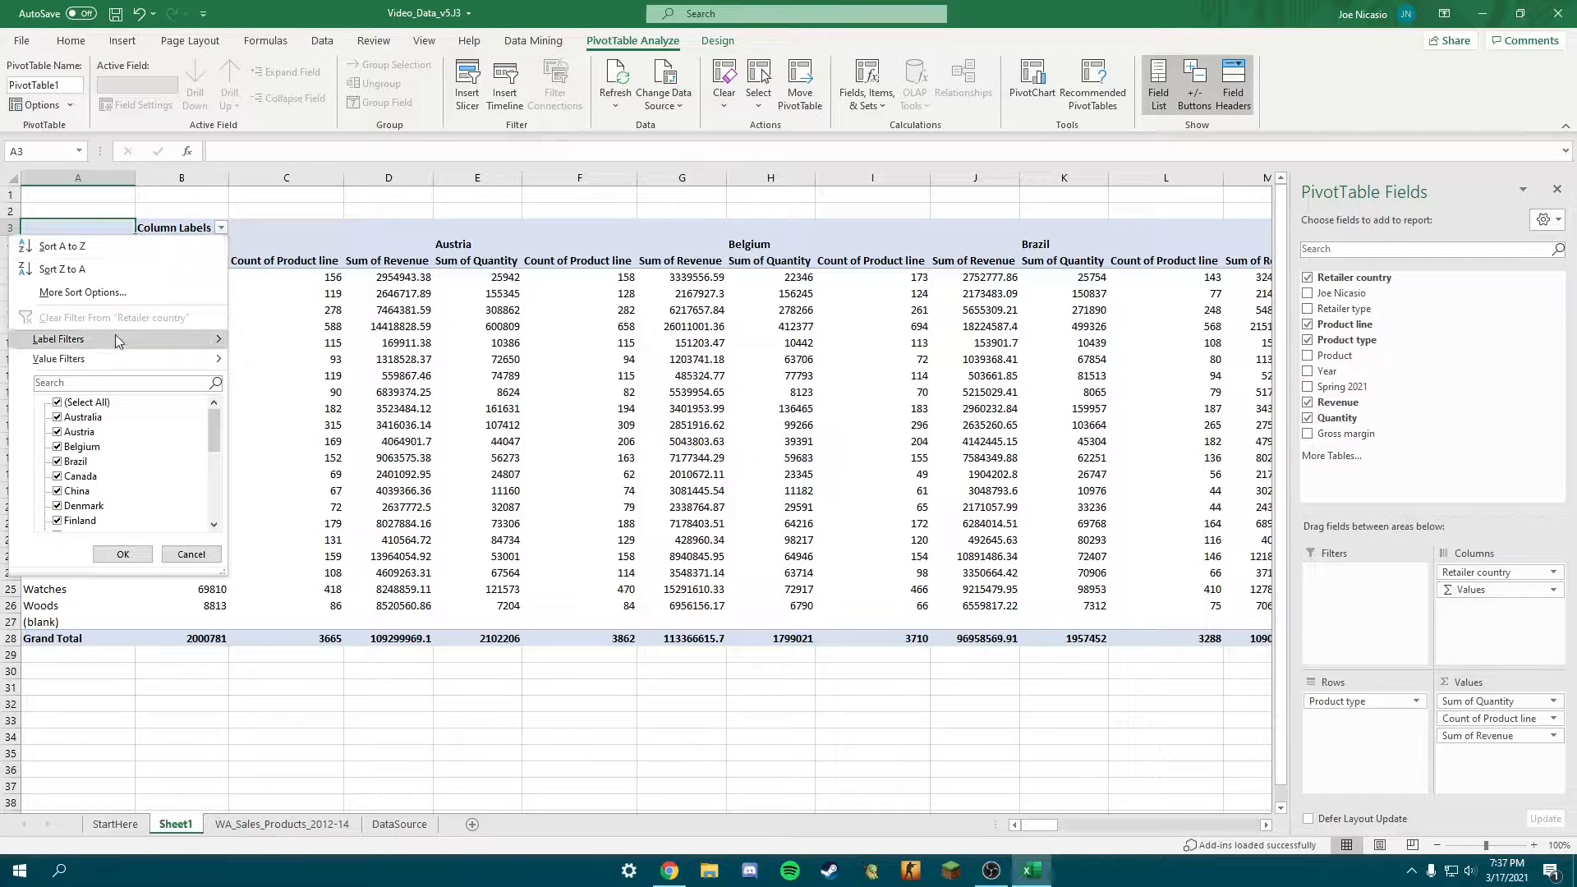
{"action": "left_click", "coordinate": [57, 403]}
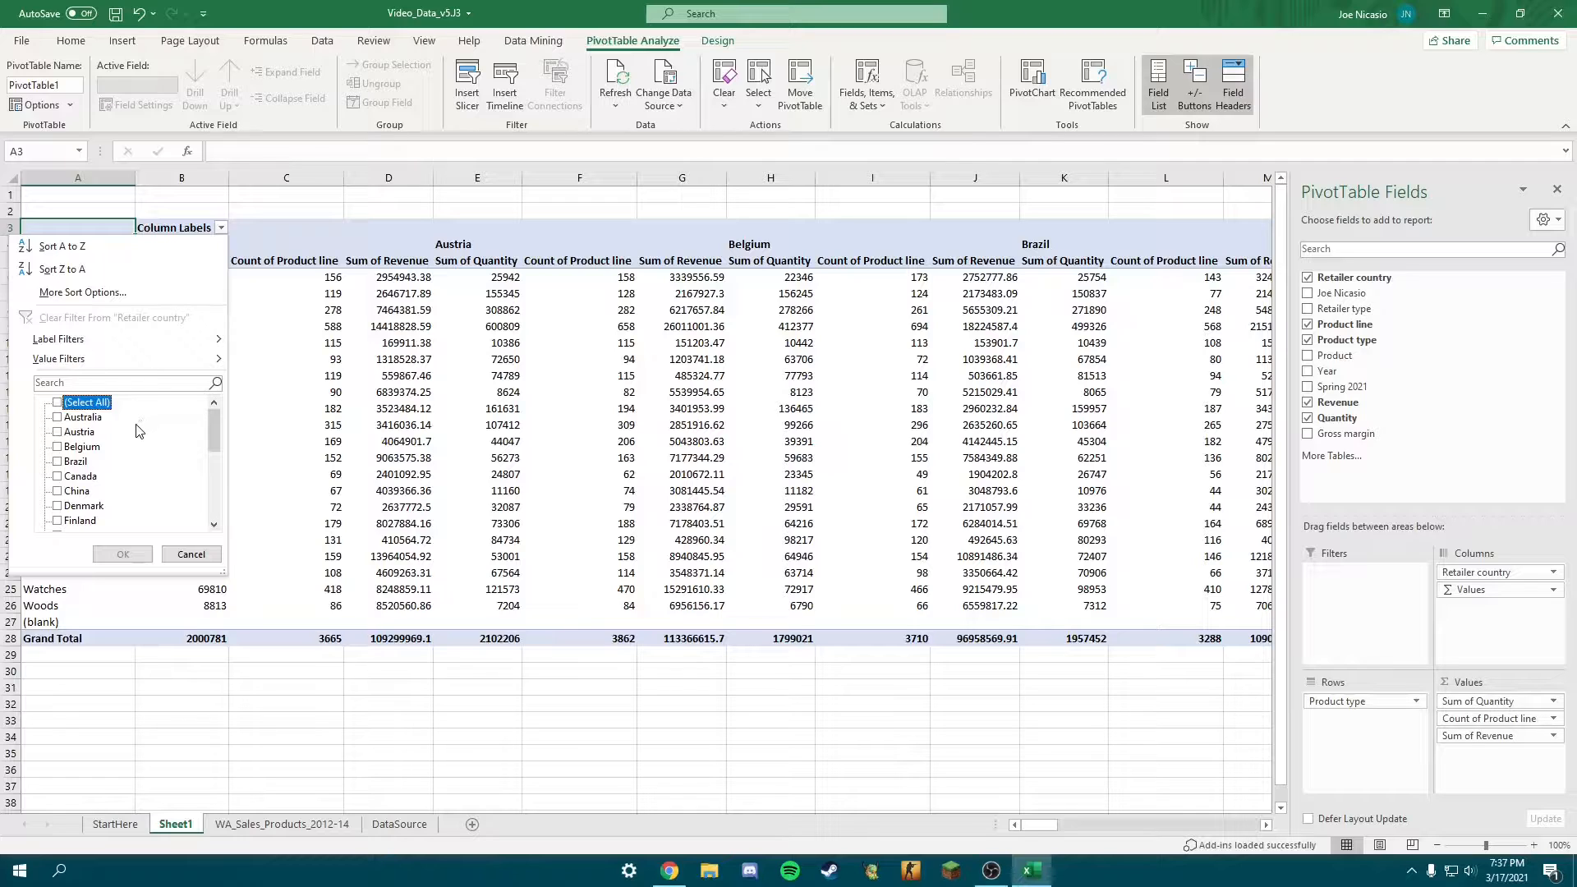
{"action": "scroll", "coordinate": [129, 465], "scroll_direction": "down", "scroll_amount": 1}
{"action": "scroll", "coordinate": [129, 465], "scroll_direction": "down", "scroll_amount": 1}
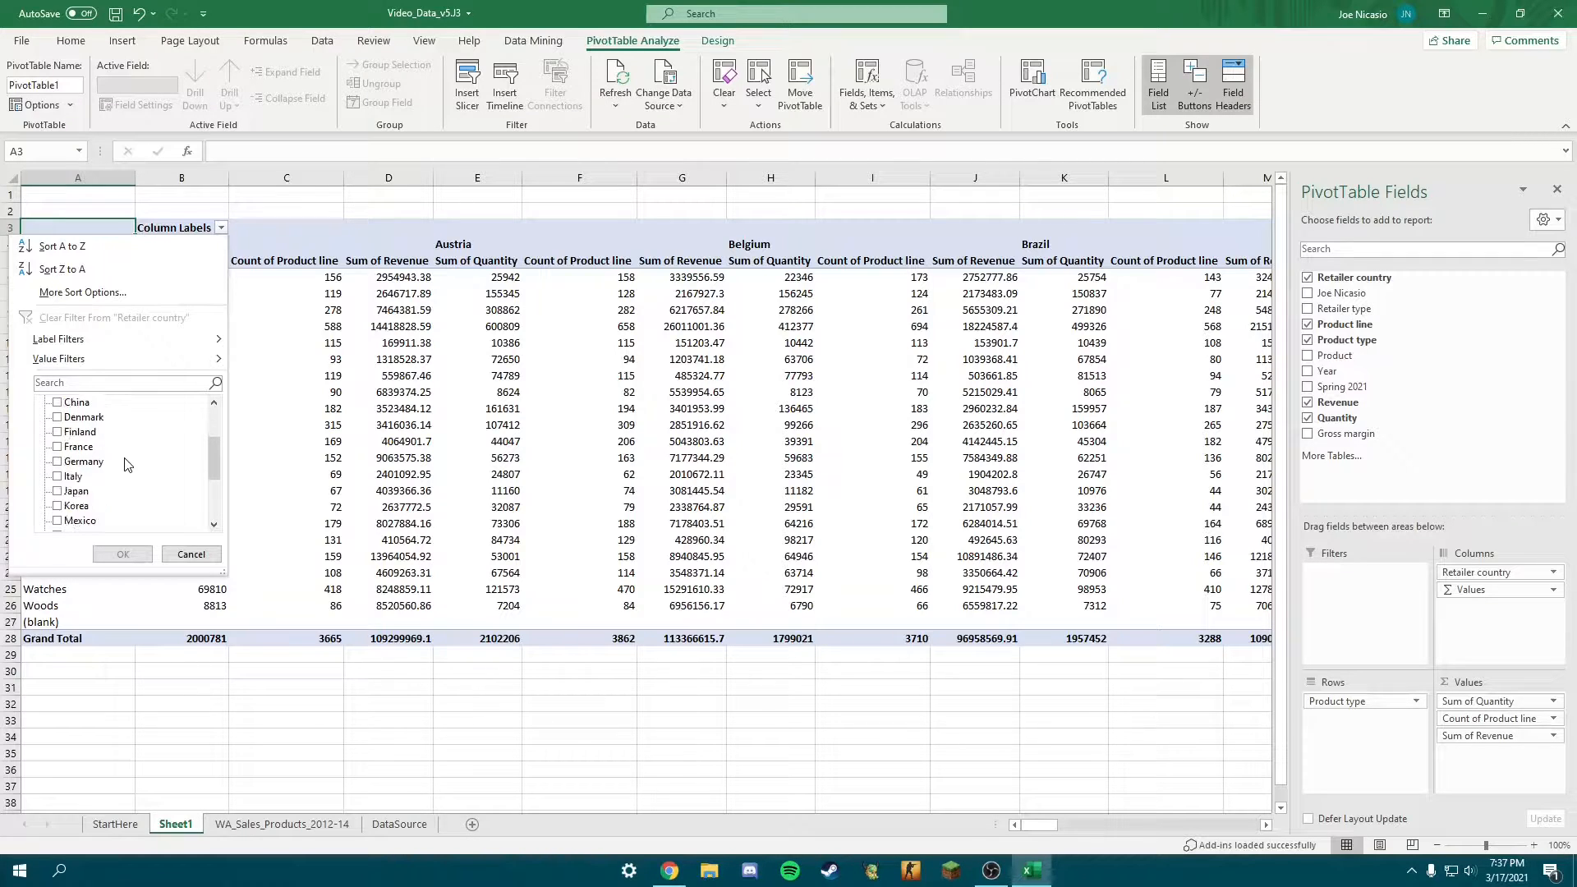
{"action": "left_click", "coordinate": [58, 432]}
{"action": "scroll", "coordinate": [118, 477], "scroll_direction": "down", "scroll_amount": 1}
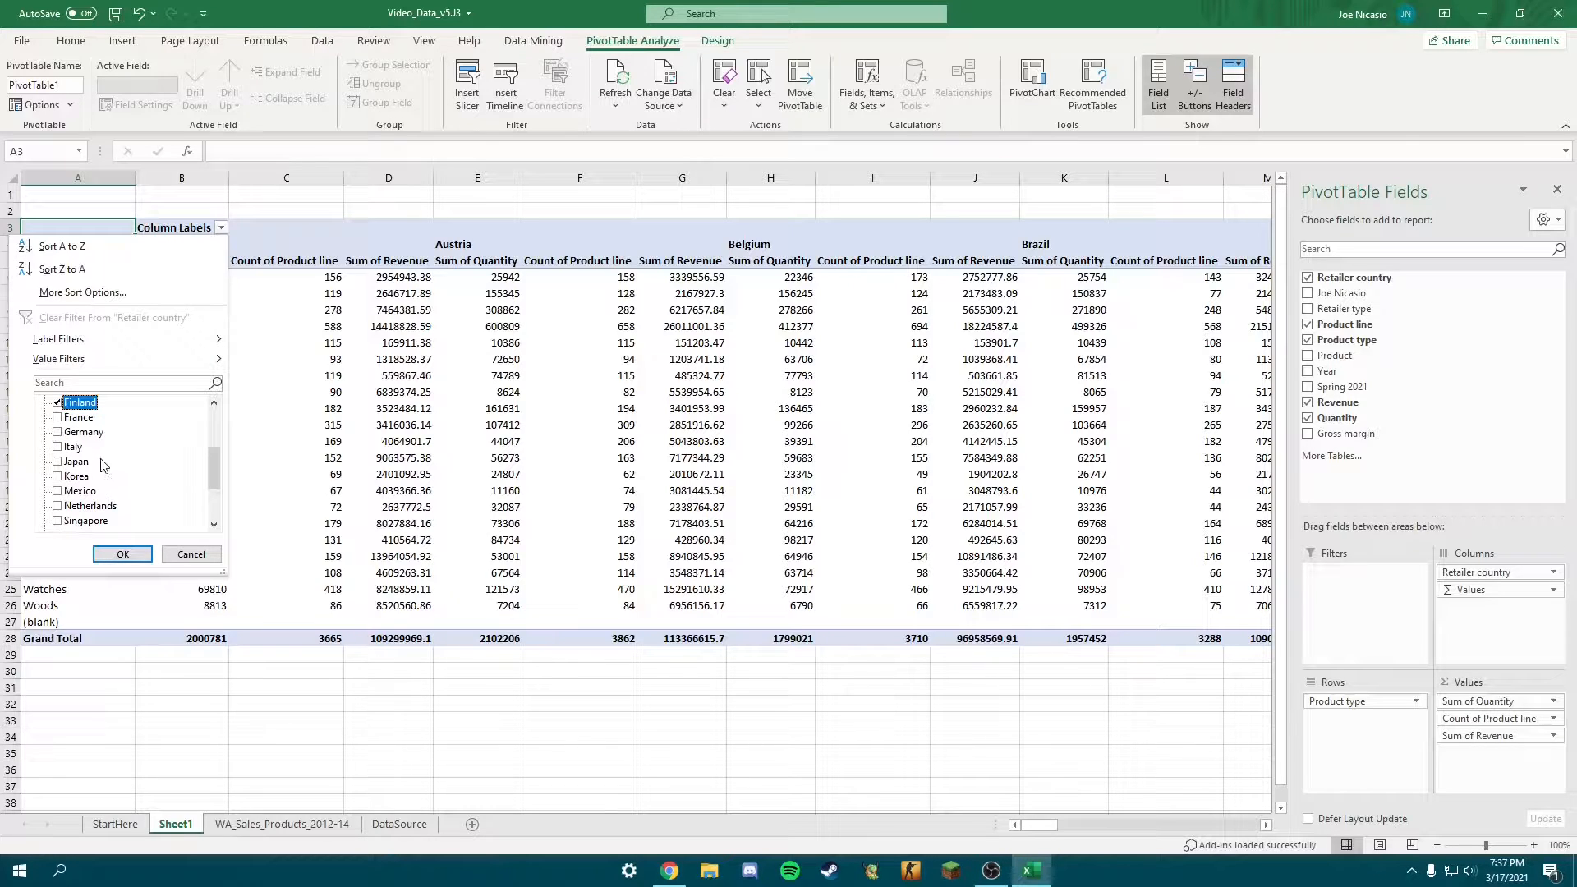
{"action": "left_click", "coordinate": [58, 476]}
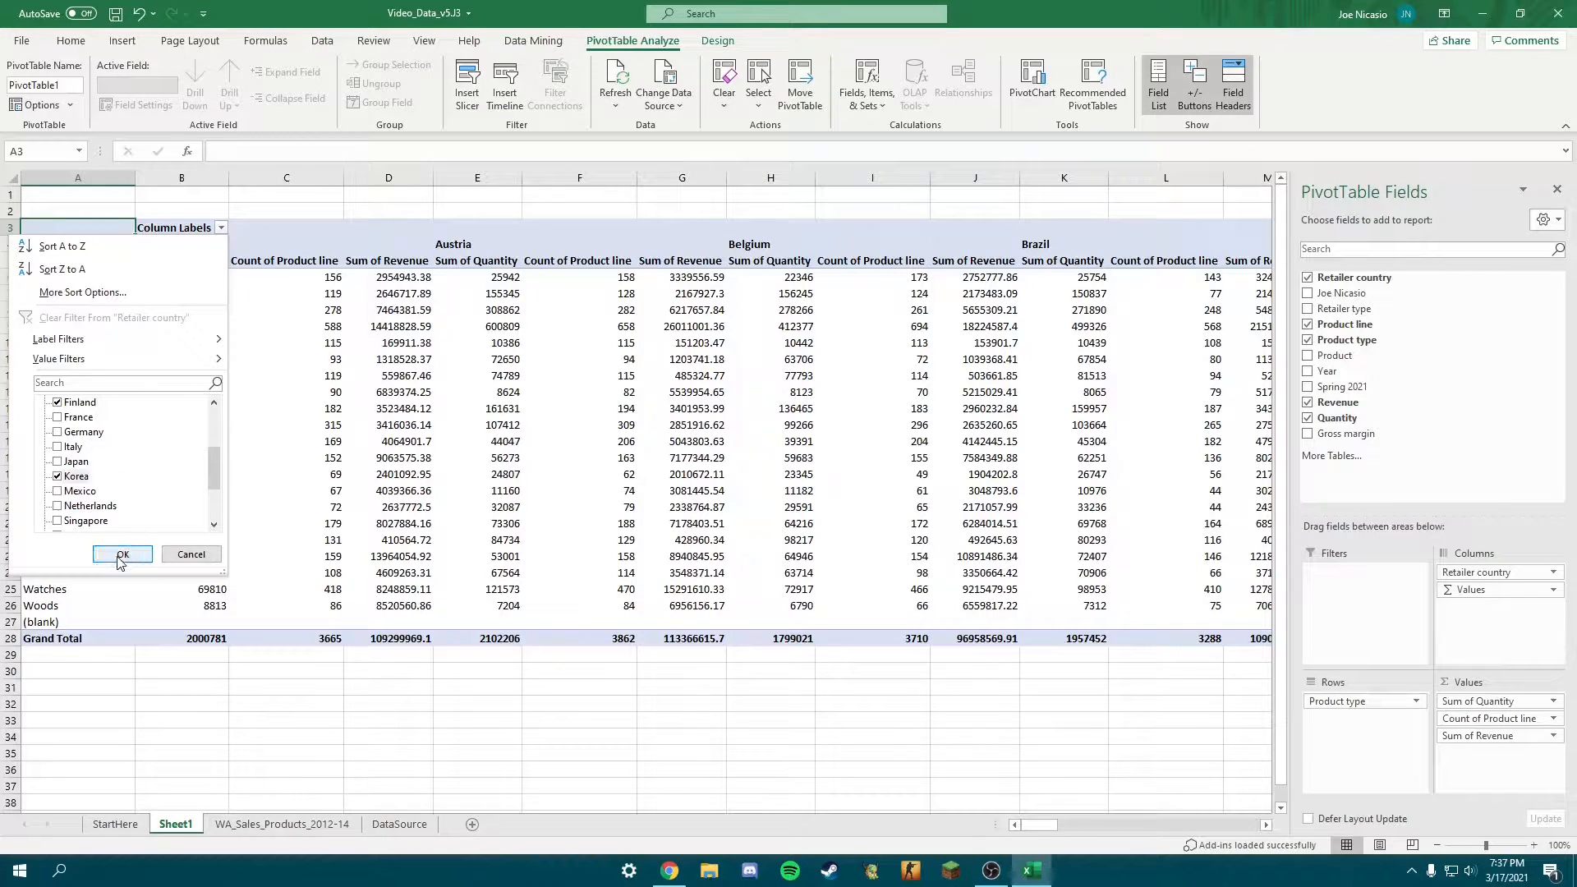
{"action": "left_click", "coordinate": [122, 555]}
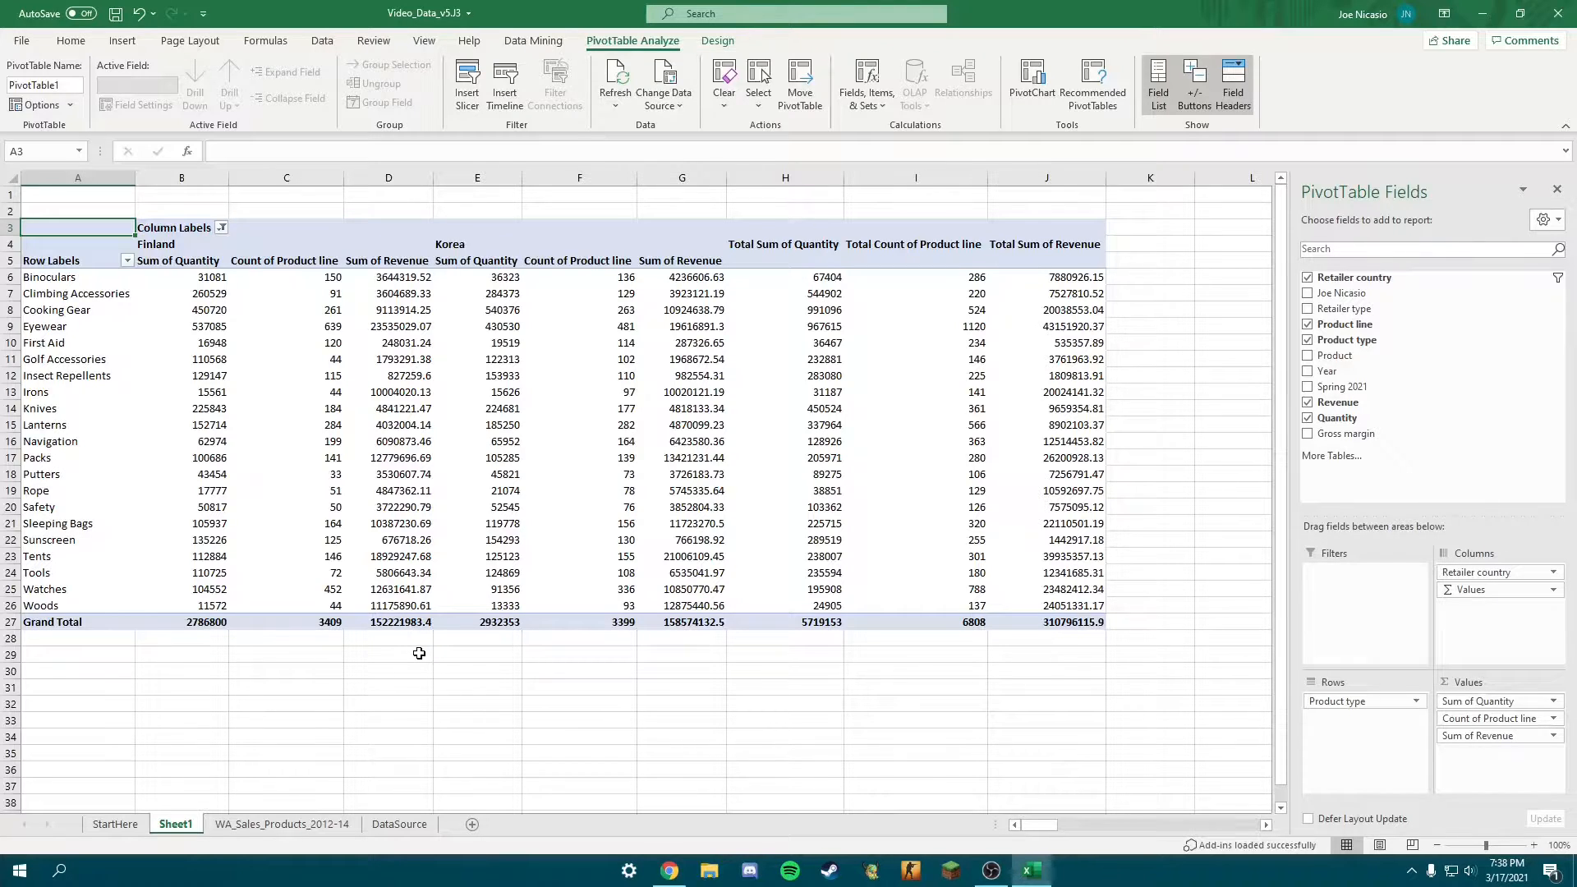
- Summarize the Quantity value field by Count and format it as Number with 0 decimal places
{"action": "left_click", "coordinate": [1547, 700]}
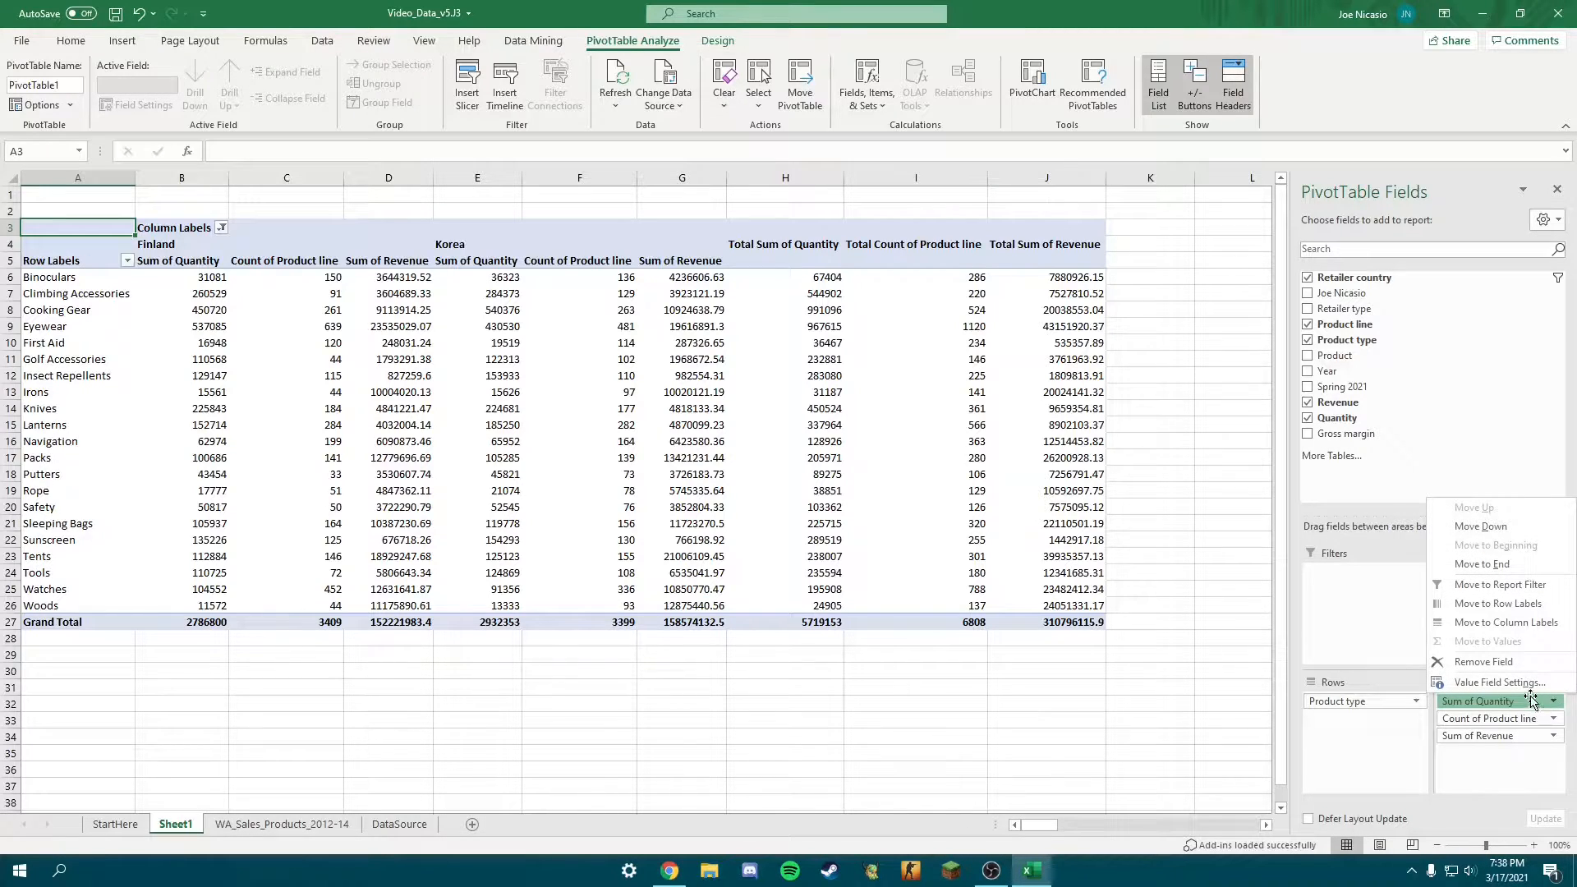
{"action": "left_click", "coordinate": [1489, 683]}
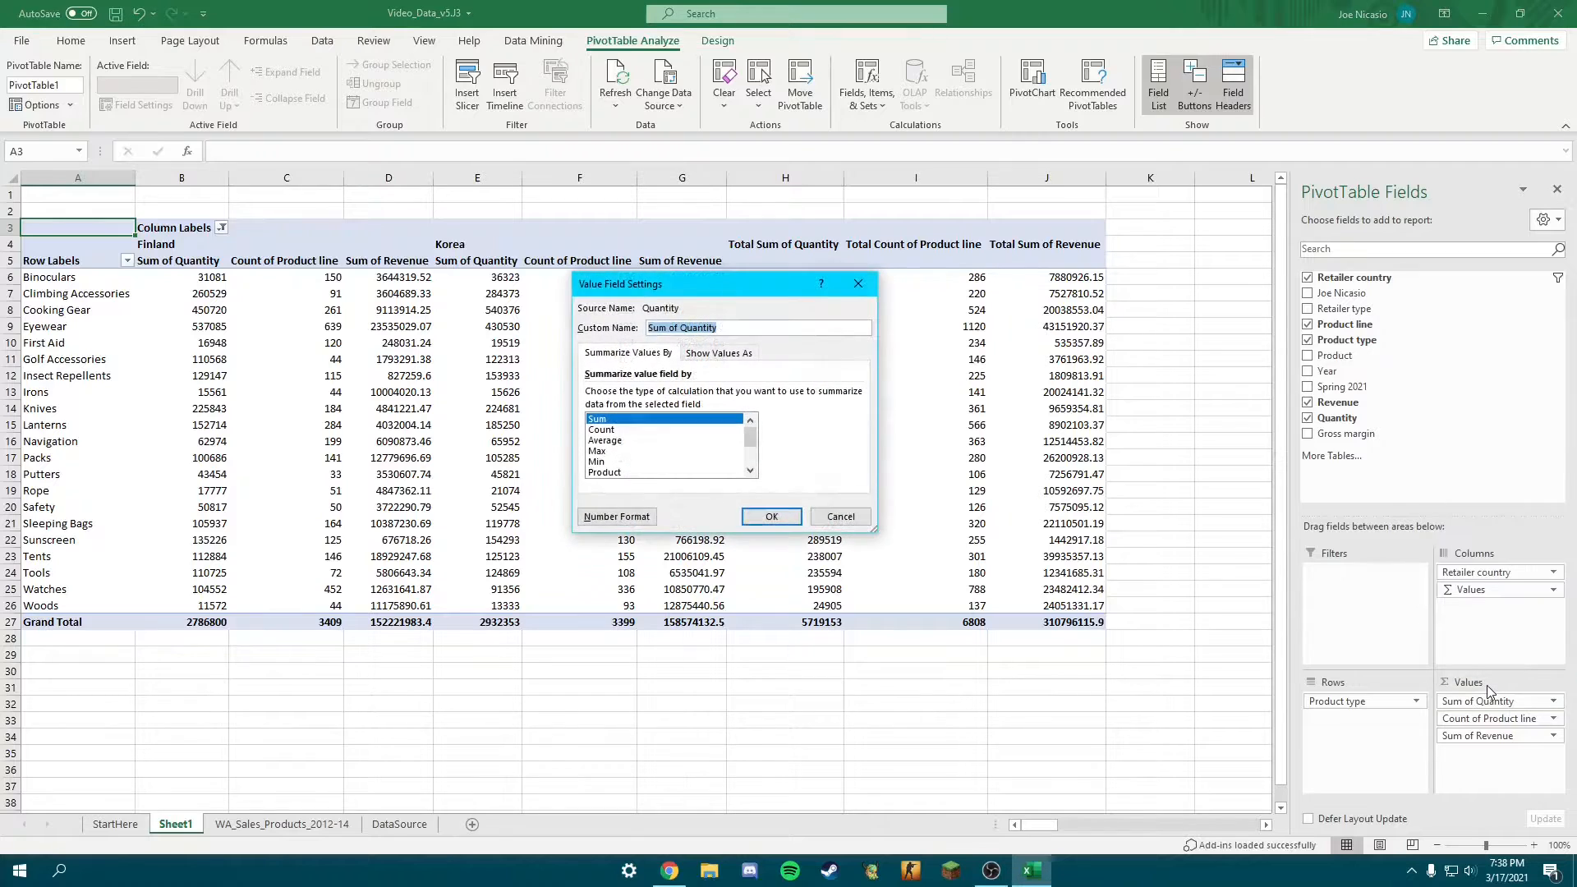
{"action": "left_click", "coordinate": [608, 430]}
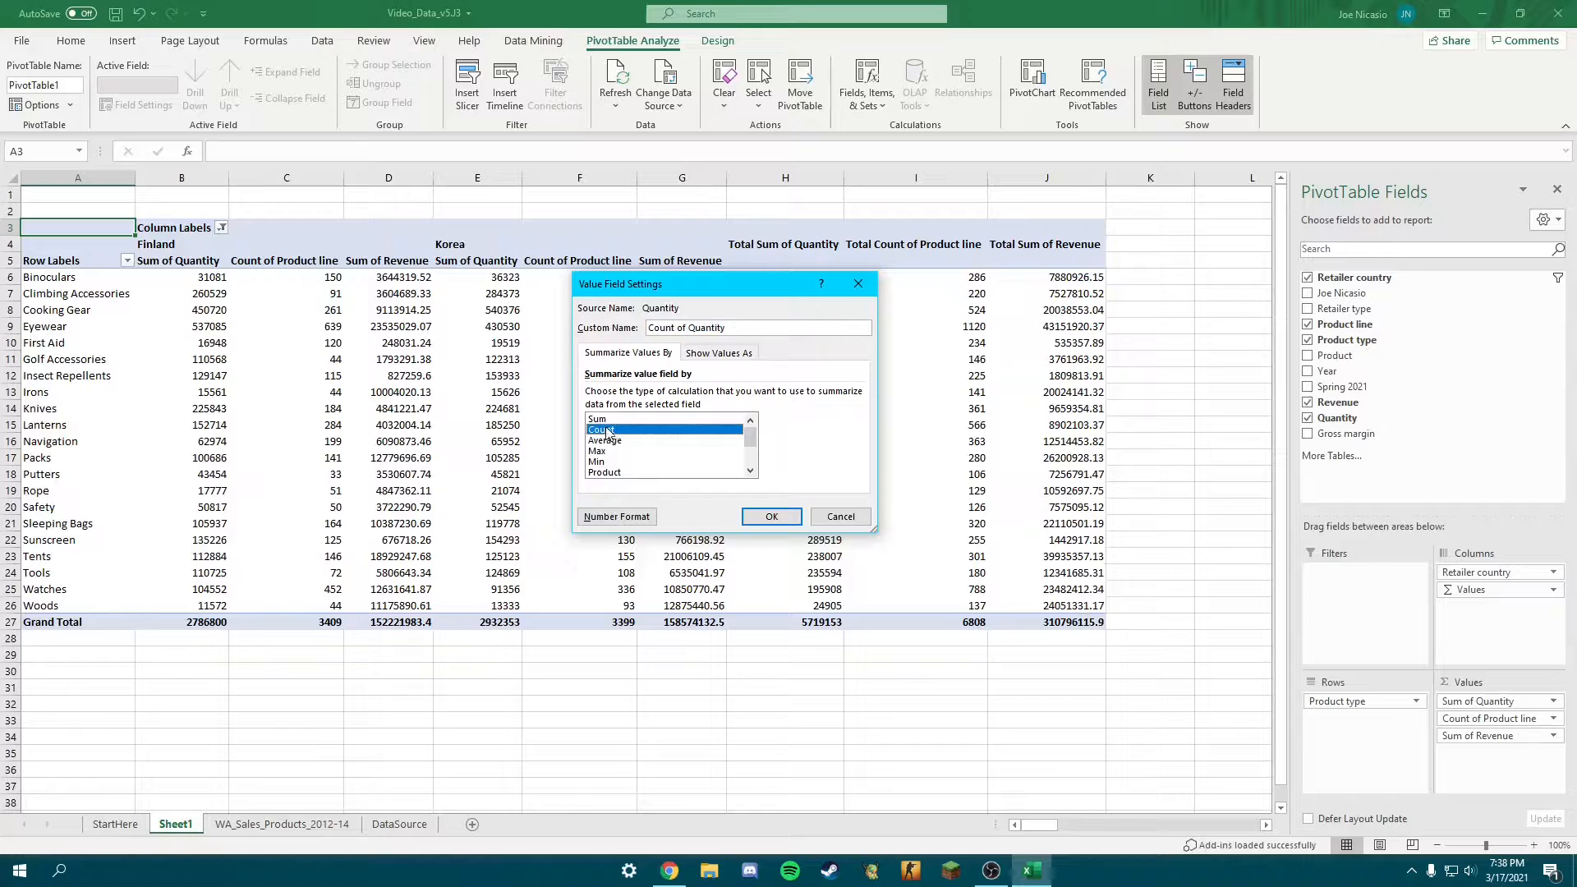
{"action": "left_click", "coordinate": [625, 524]}
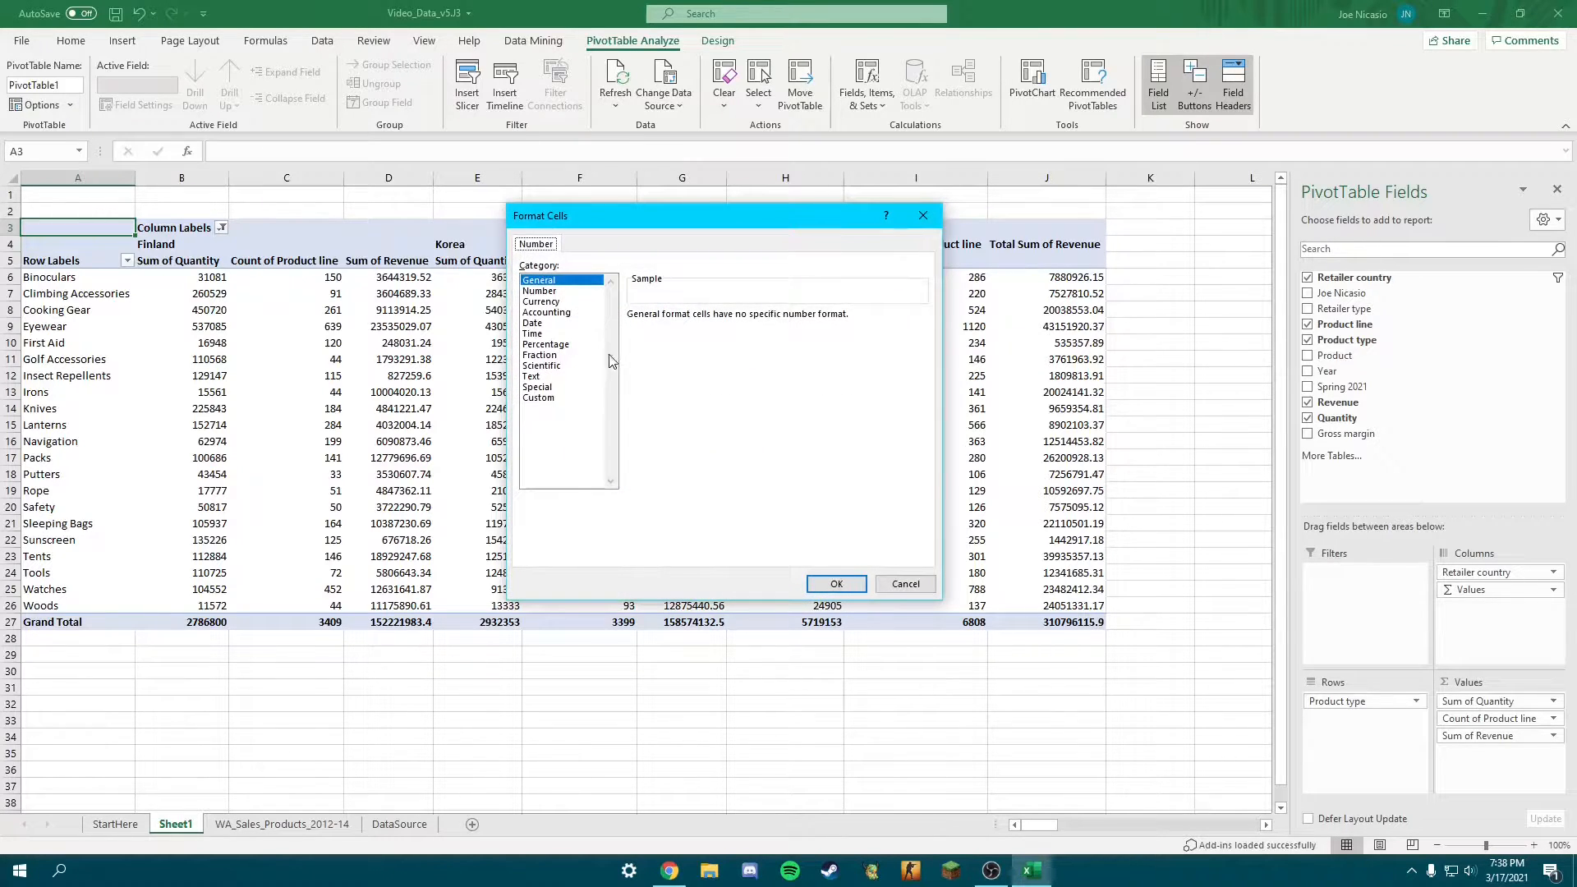
{"action": "left_click", "coordinate": [545, 291]}
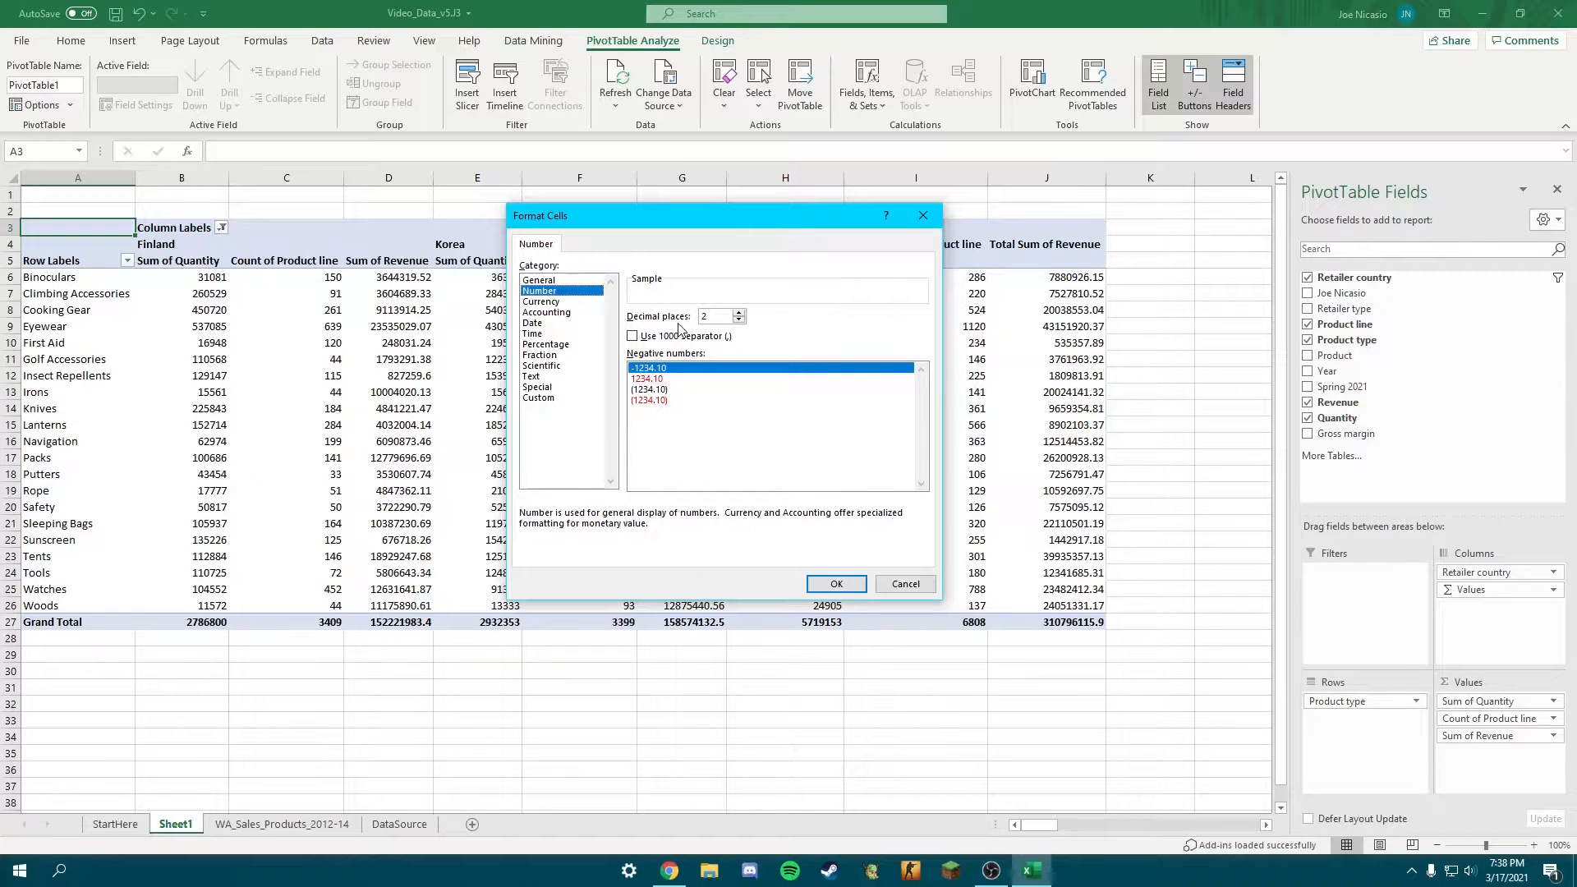
{"action": "left_click", "coordinate": [739, 319]}
{"action": "left_click", "coordinate": [825, 583]}
{"action": "left_click", "coordinate": [771, 519]}
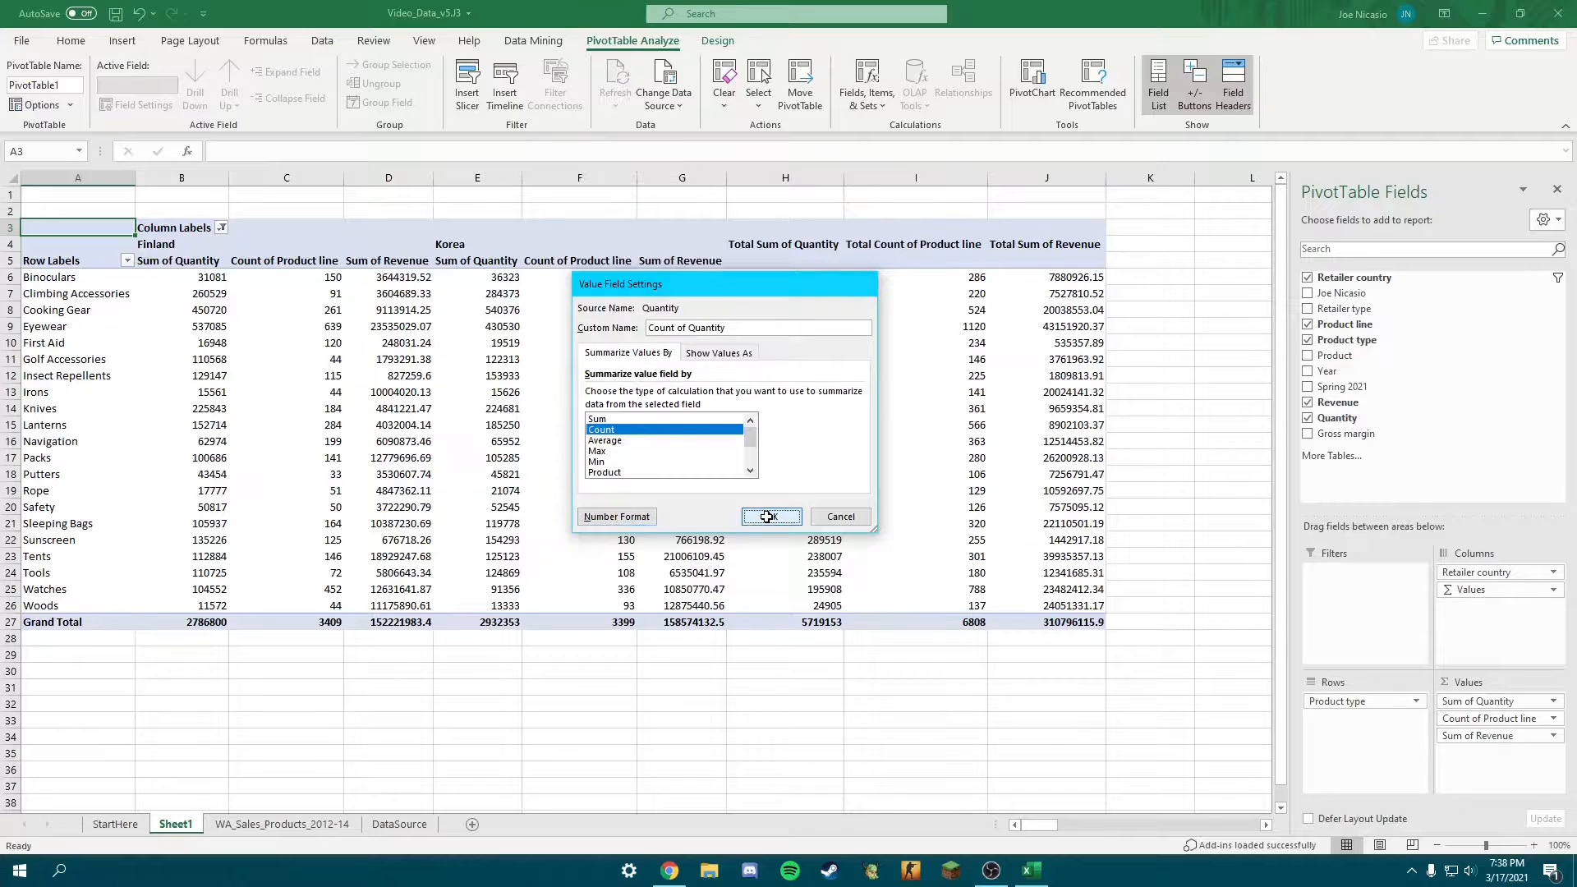
- Keep the Product line value field summarized by Count and format it as Number with 0 decimal places
{"action": "left_click", "coordinate": [1503, 719]}
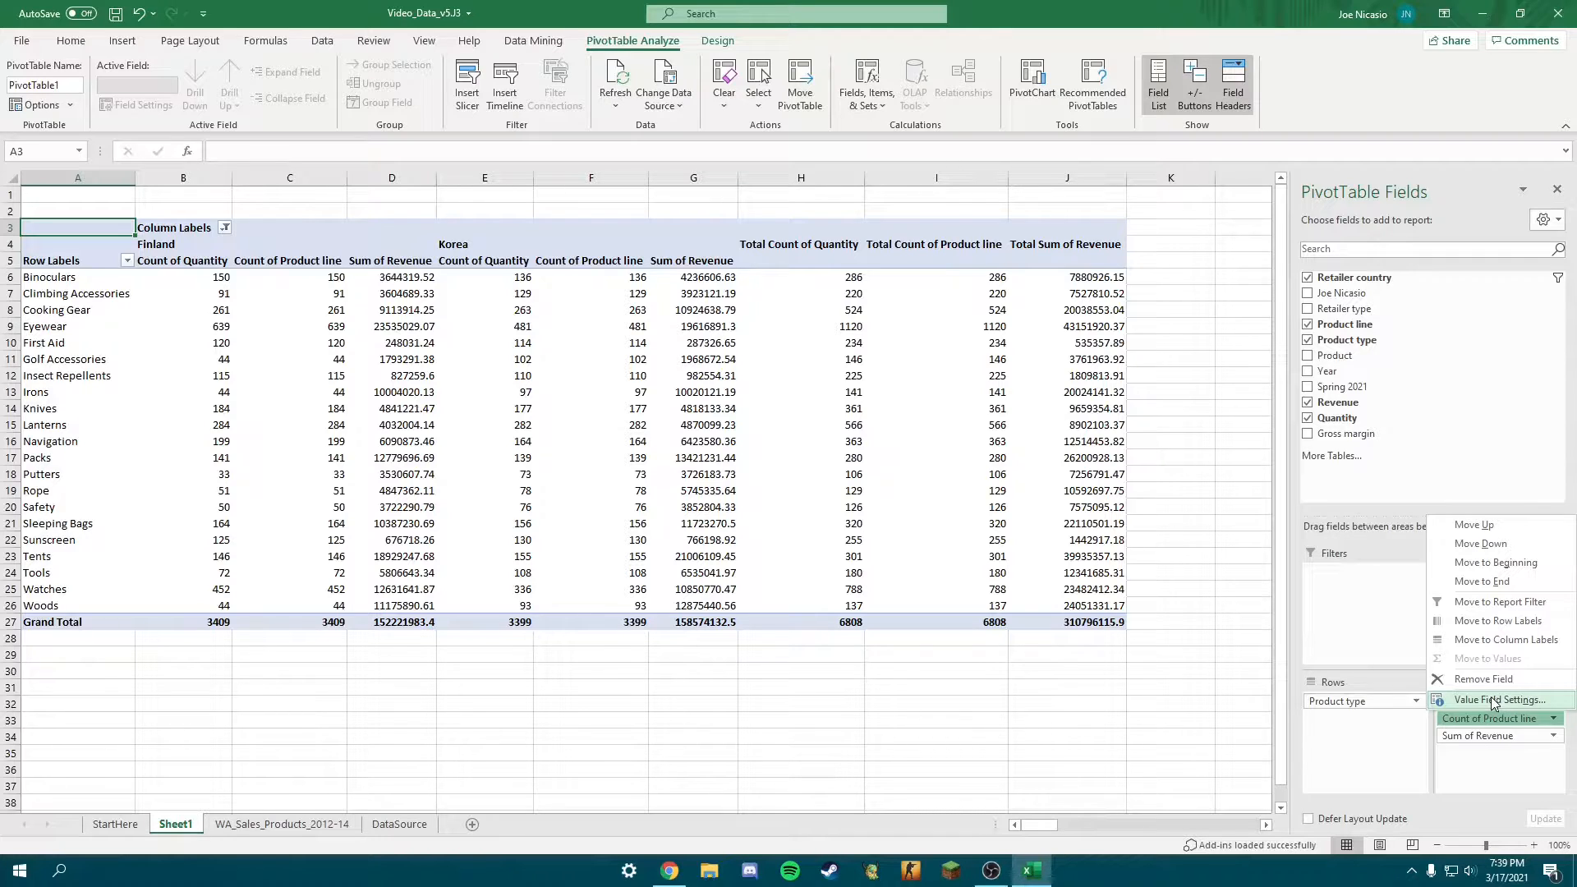
{"action": "left_click", "coordinate": [1494, 699]}
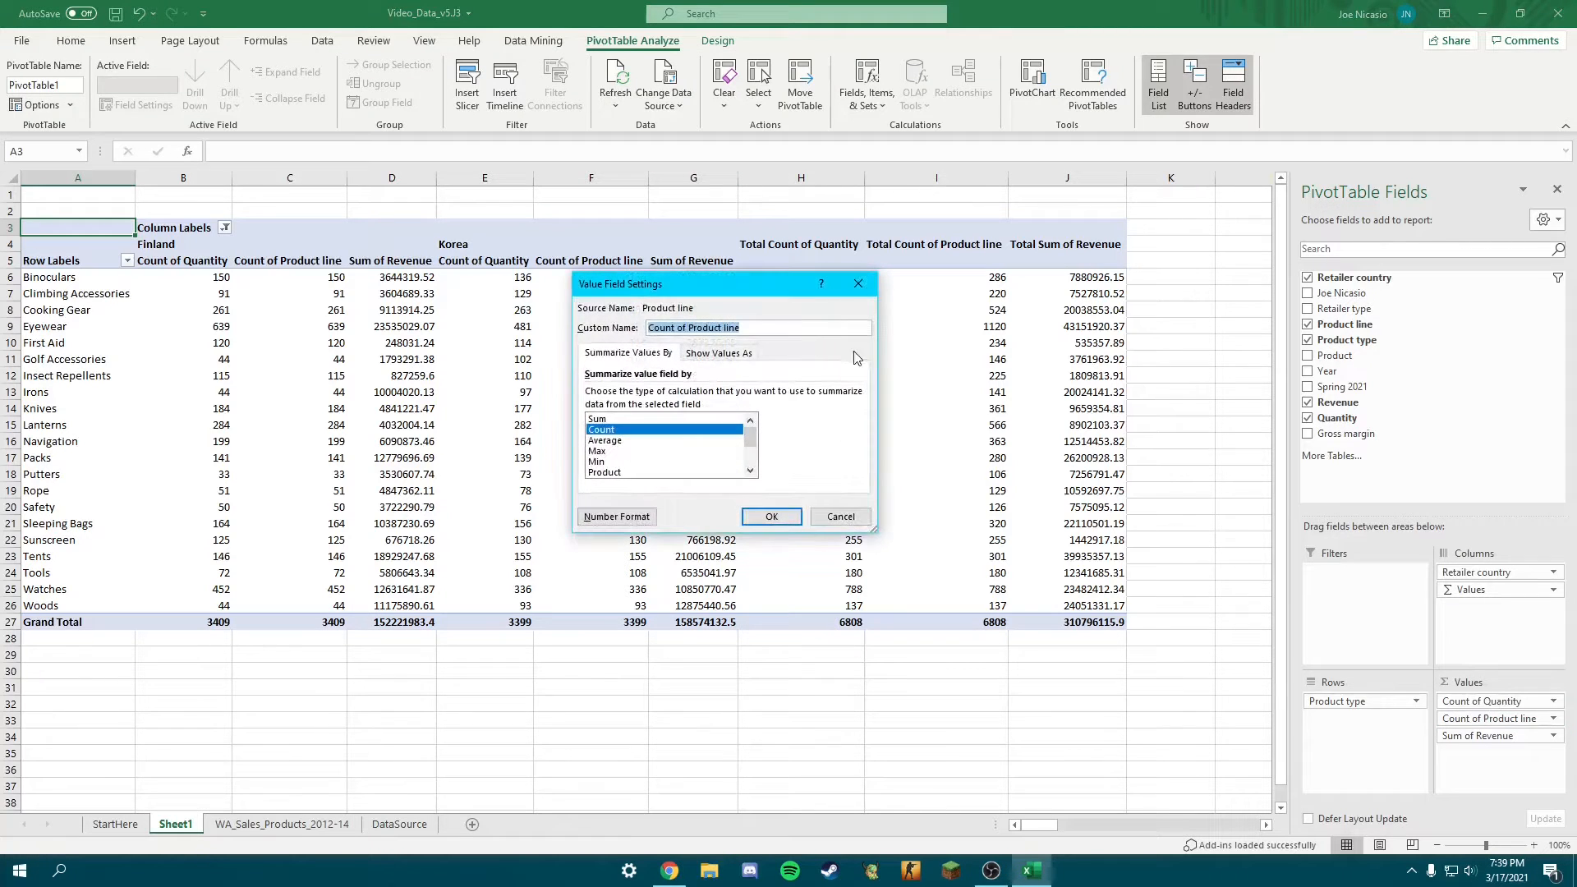
{"action": "left_click", "coordinate": [602, 429]}
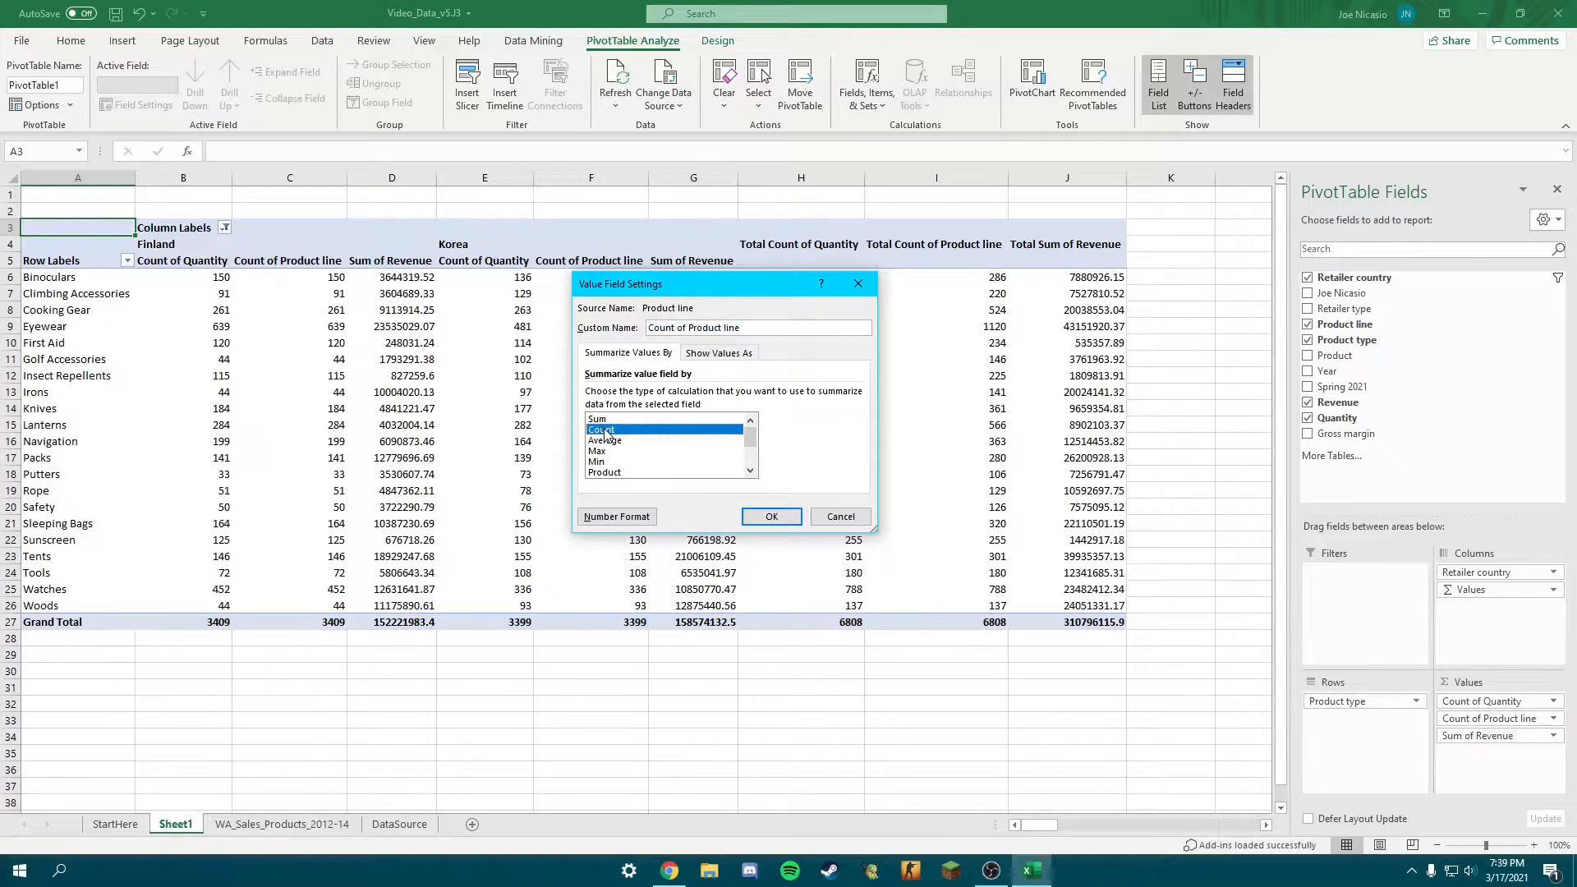
{"action": "left_click", "coordinate": [631, 517]}
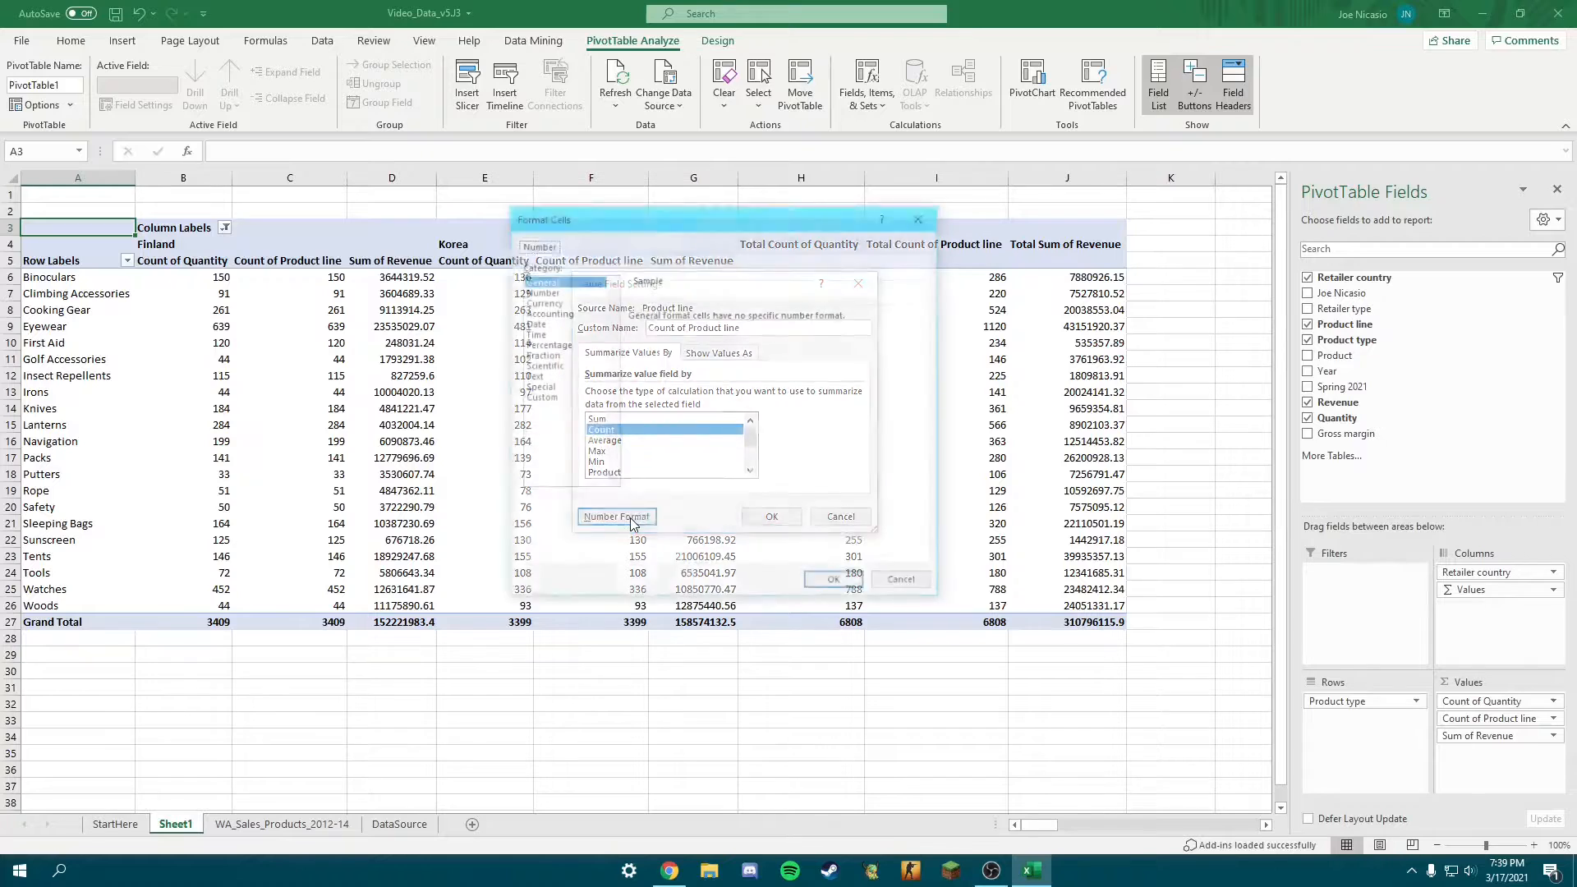
{"action": "left_click", "coordinate": [539, 291]}
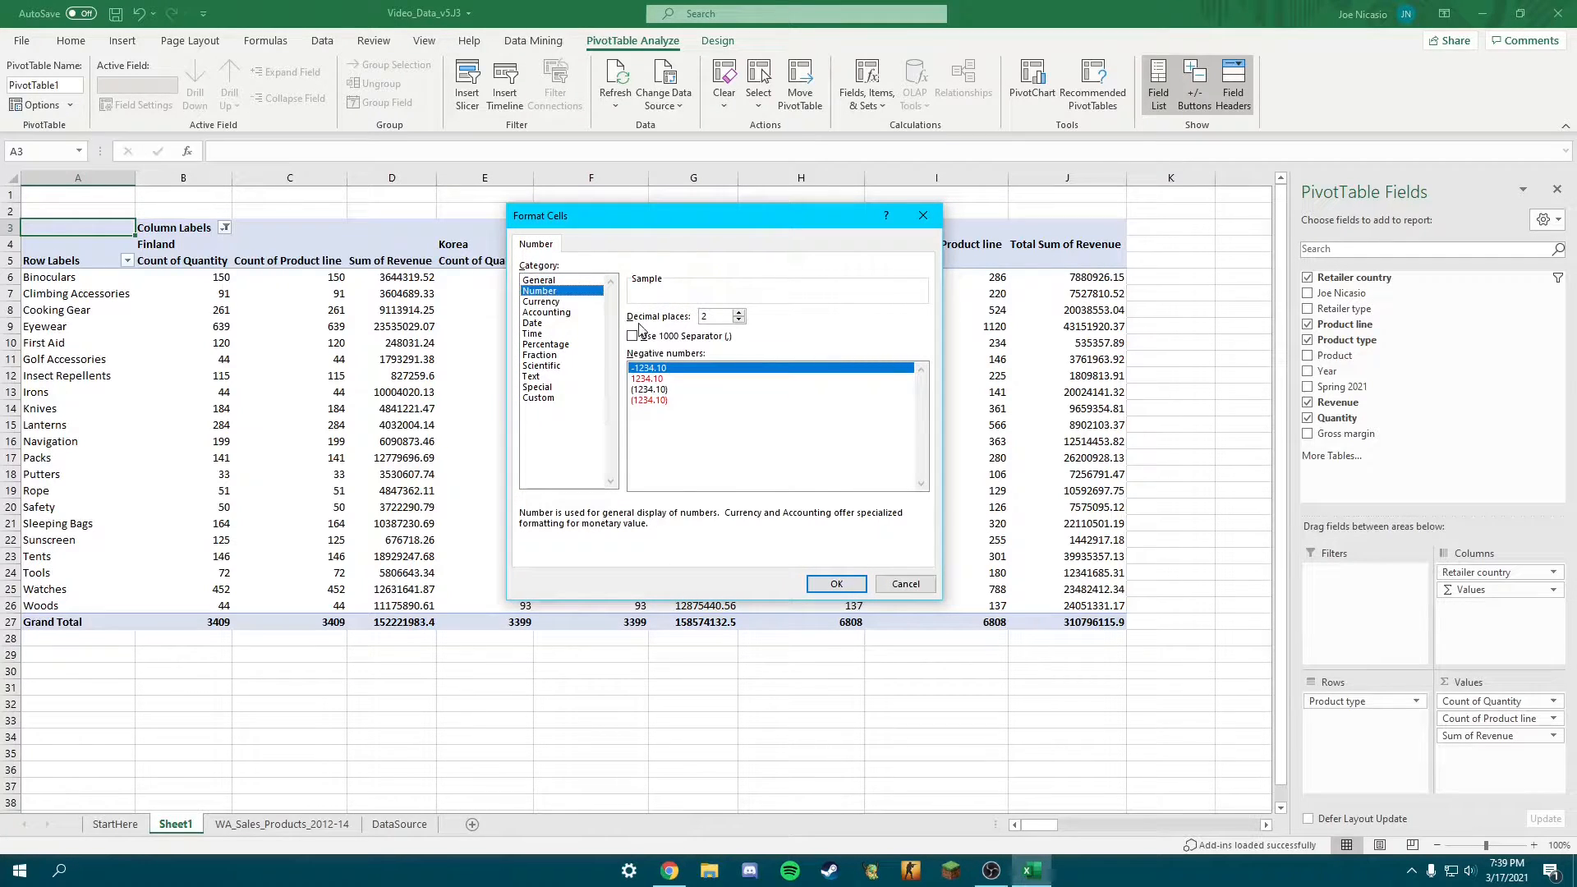
{"action": "left_click", "coordinate": [738, 321]}
{"action": "left_click", "coordinate": [738, 320]}
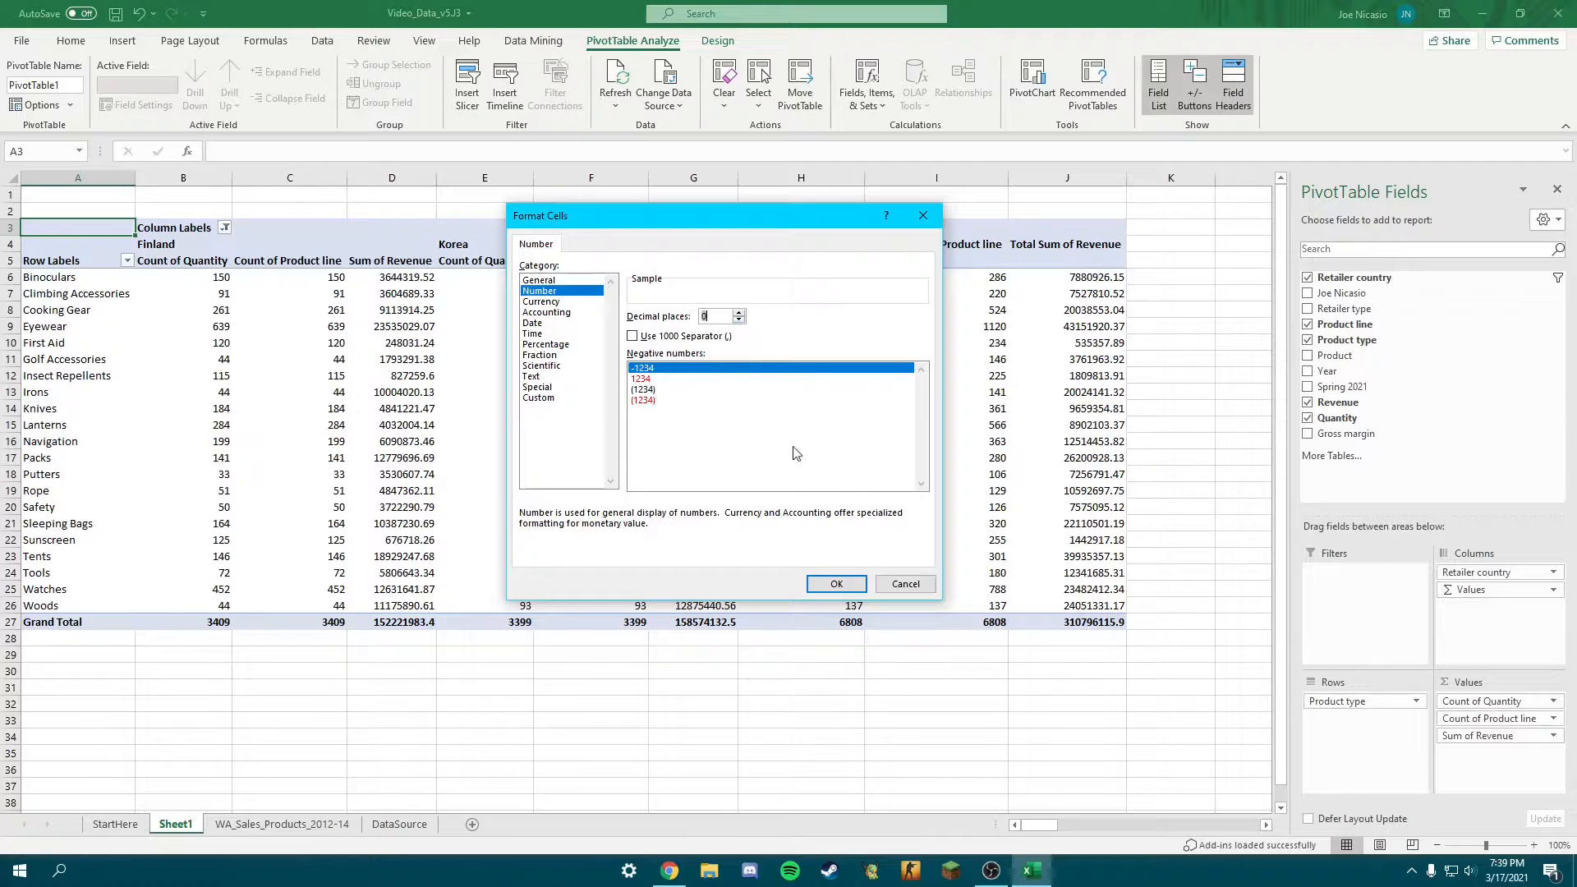
{"action": "left_click", "coordinate": [833, 584]}
{"action": "left_click", "coordinate": [770, 517]}
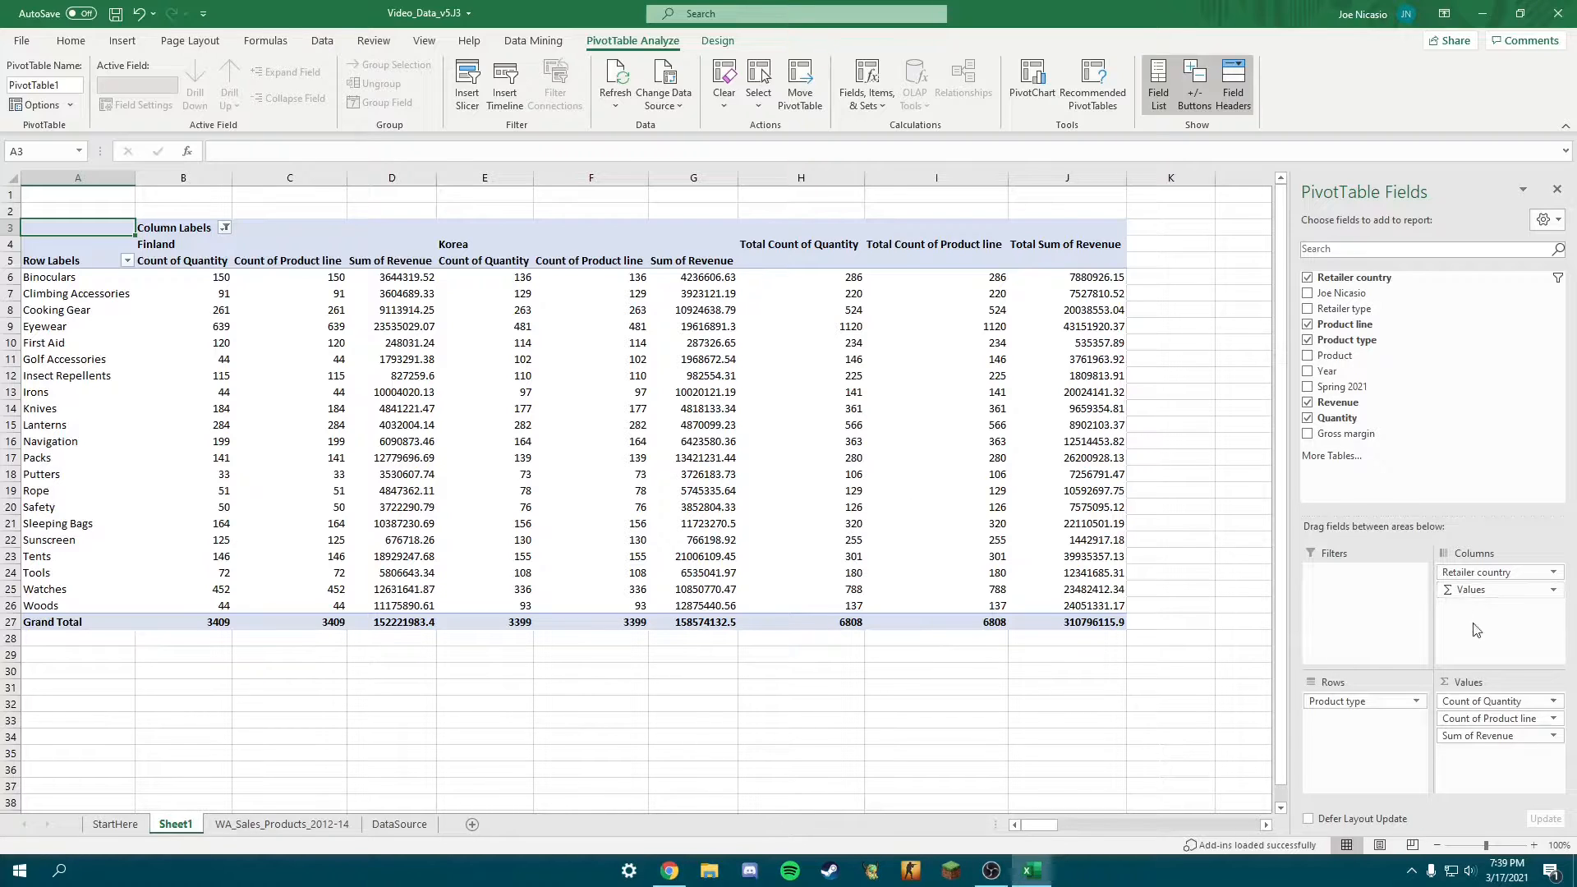
- Summarize the Revenue value field by Average and format it as Currency with the $ symbol and 2 decimal places
{"action": "left_click", "coordinate": [1482, 735]}
{"action": "left_click", "coordinate": [1489, 720]}
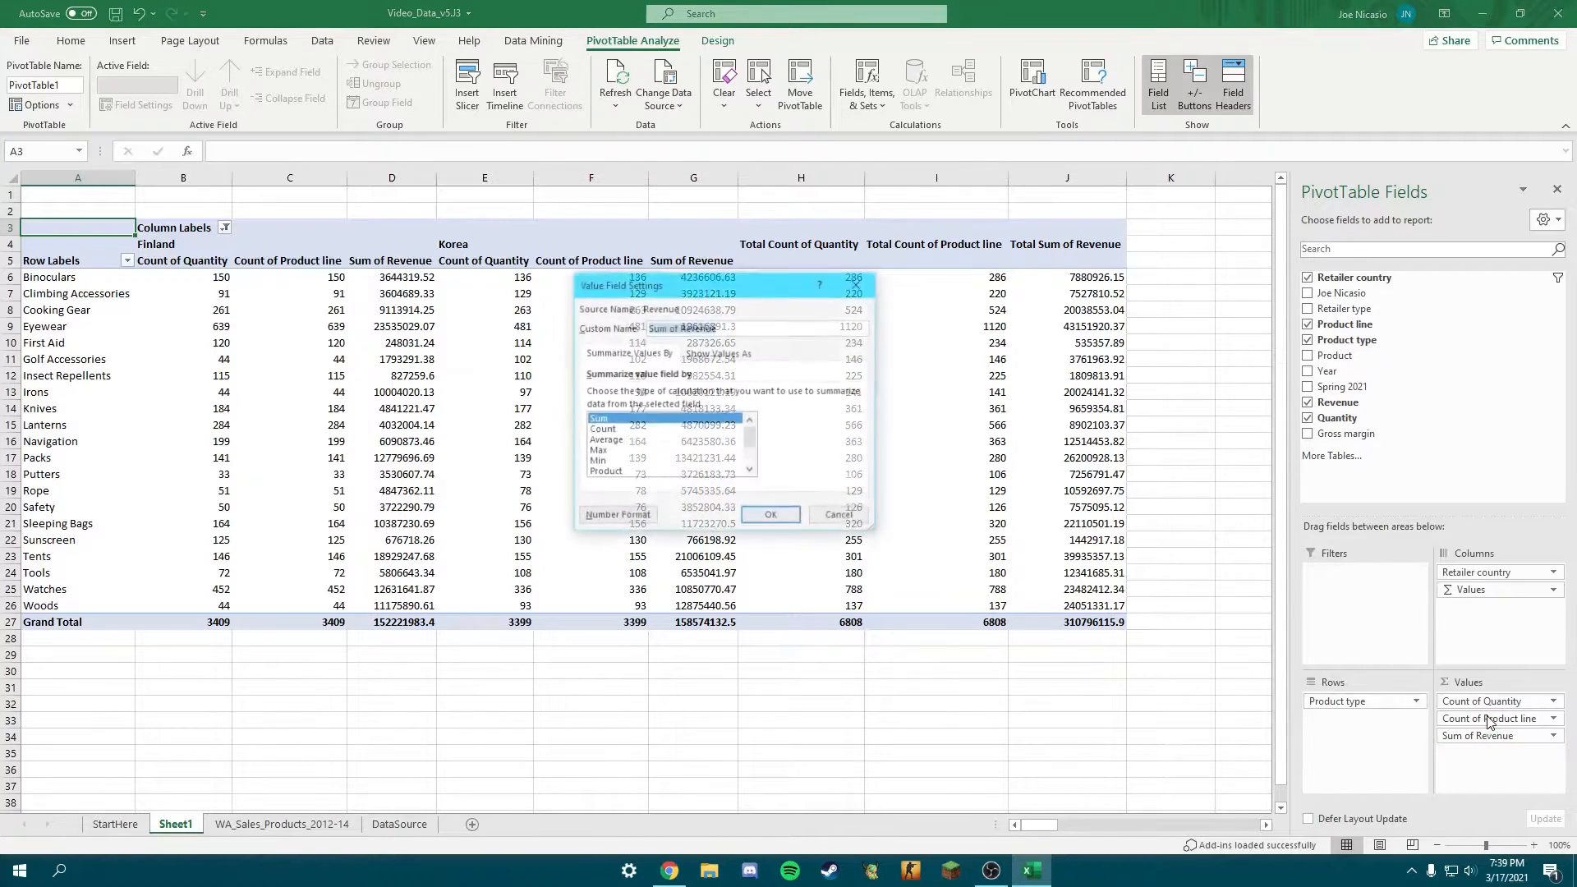
{"action": "left_click", "coordinate": [609, 441]}
{"action": "left_click", "coordinate": [618, 517]}
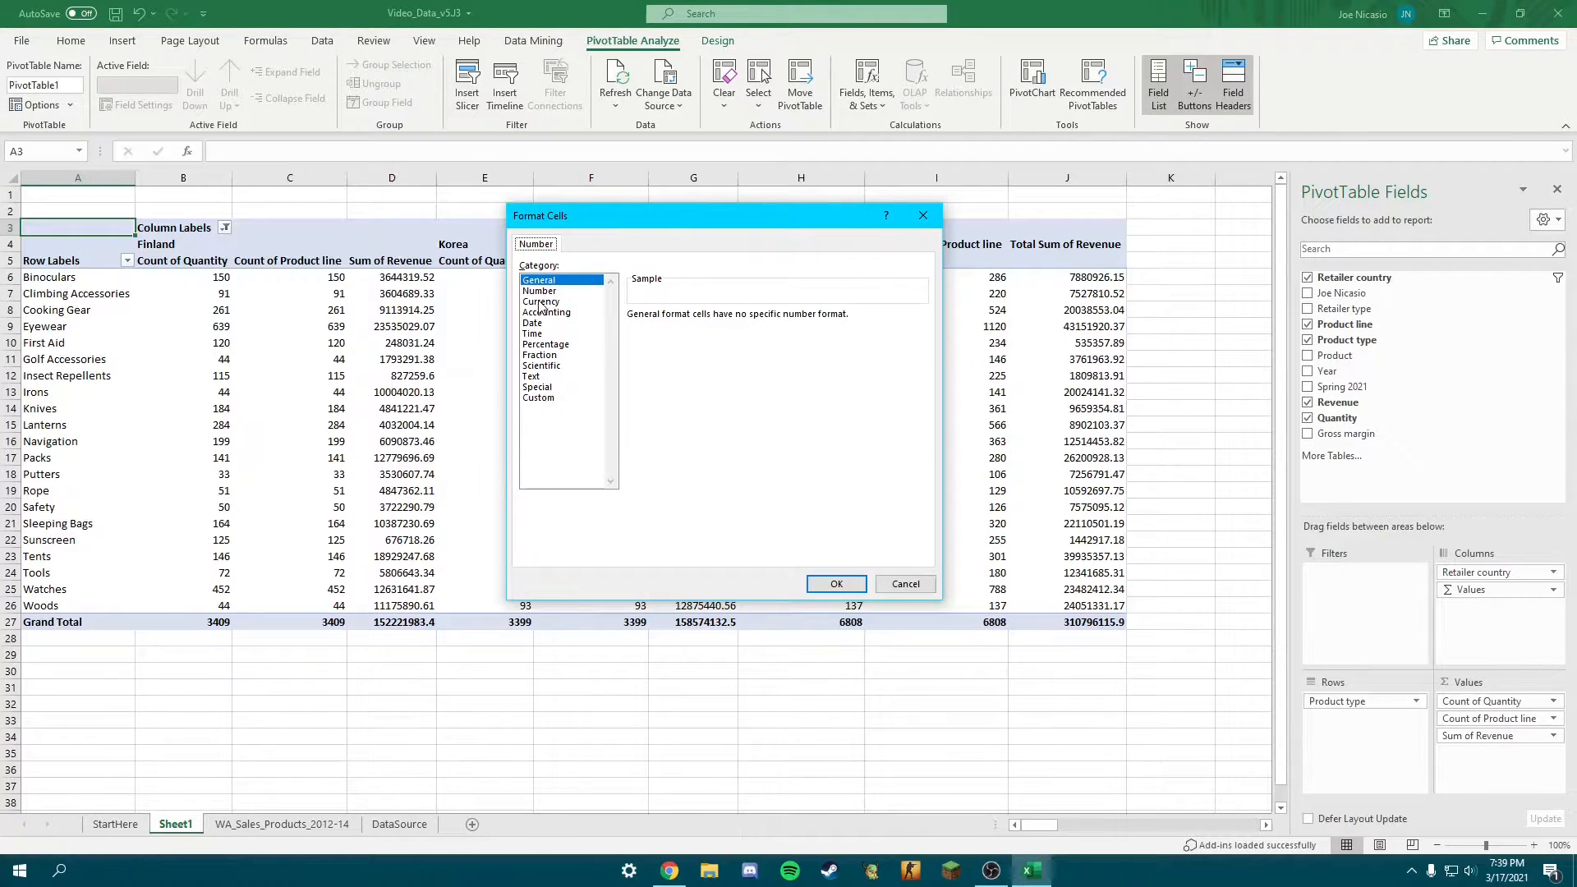
{"action": "left_click", "coordinate": [541, 303]}
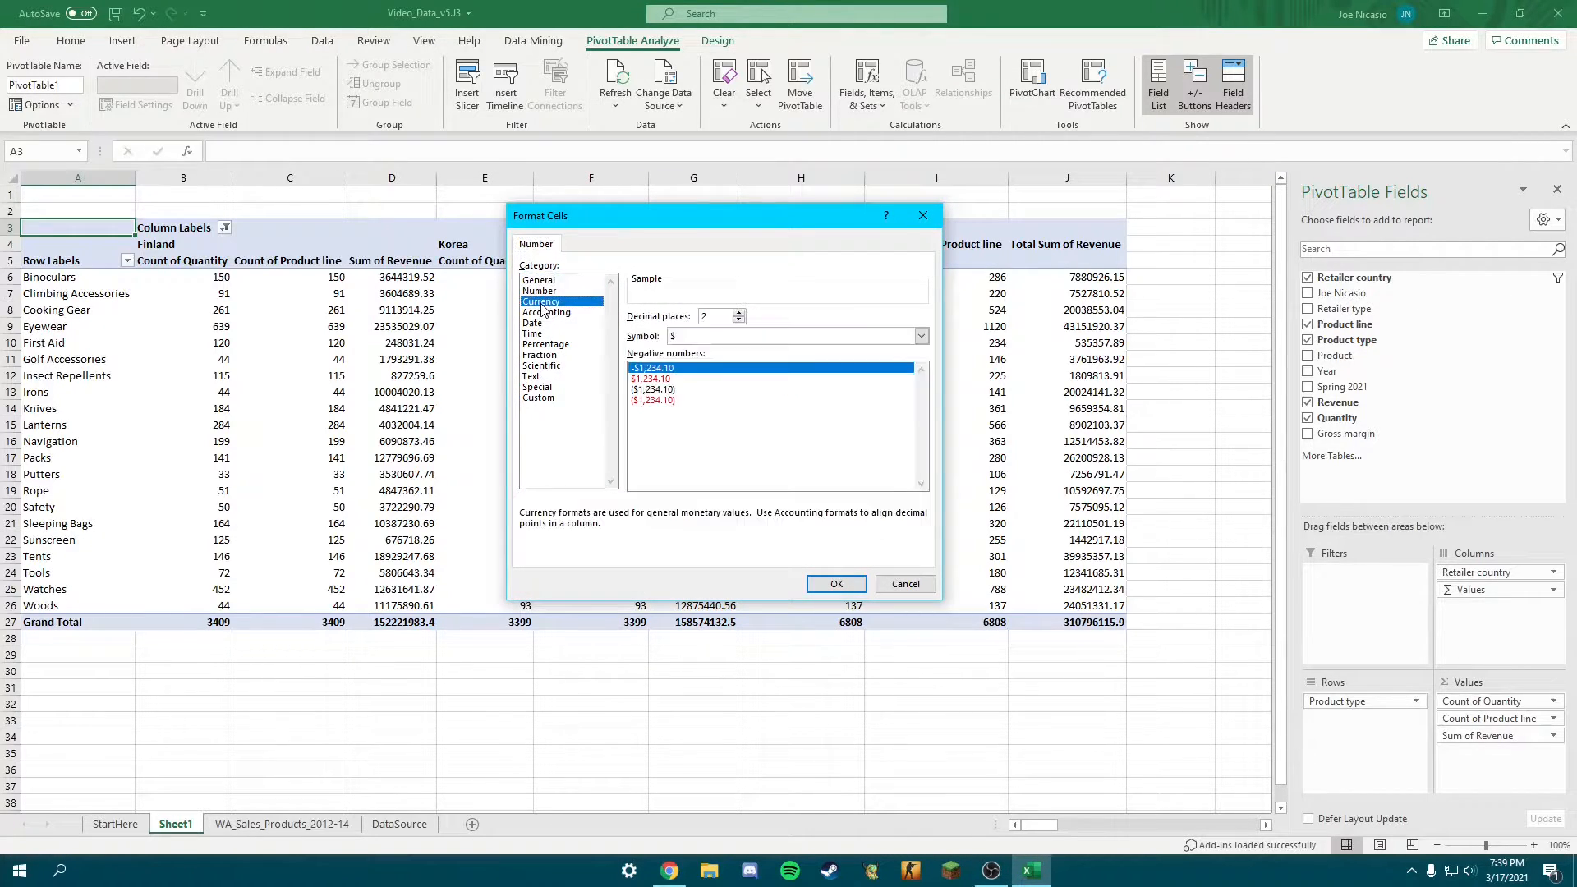
{"action": "left_click", "coordinate": [836, 584]}
{"action": "left_click", "coordinate": [772, 516]}
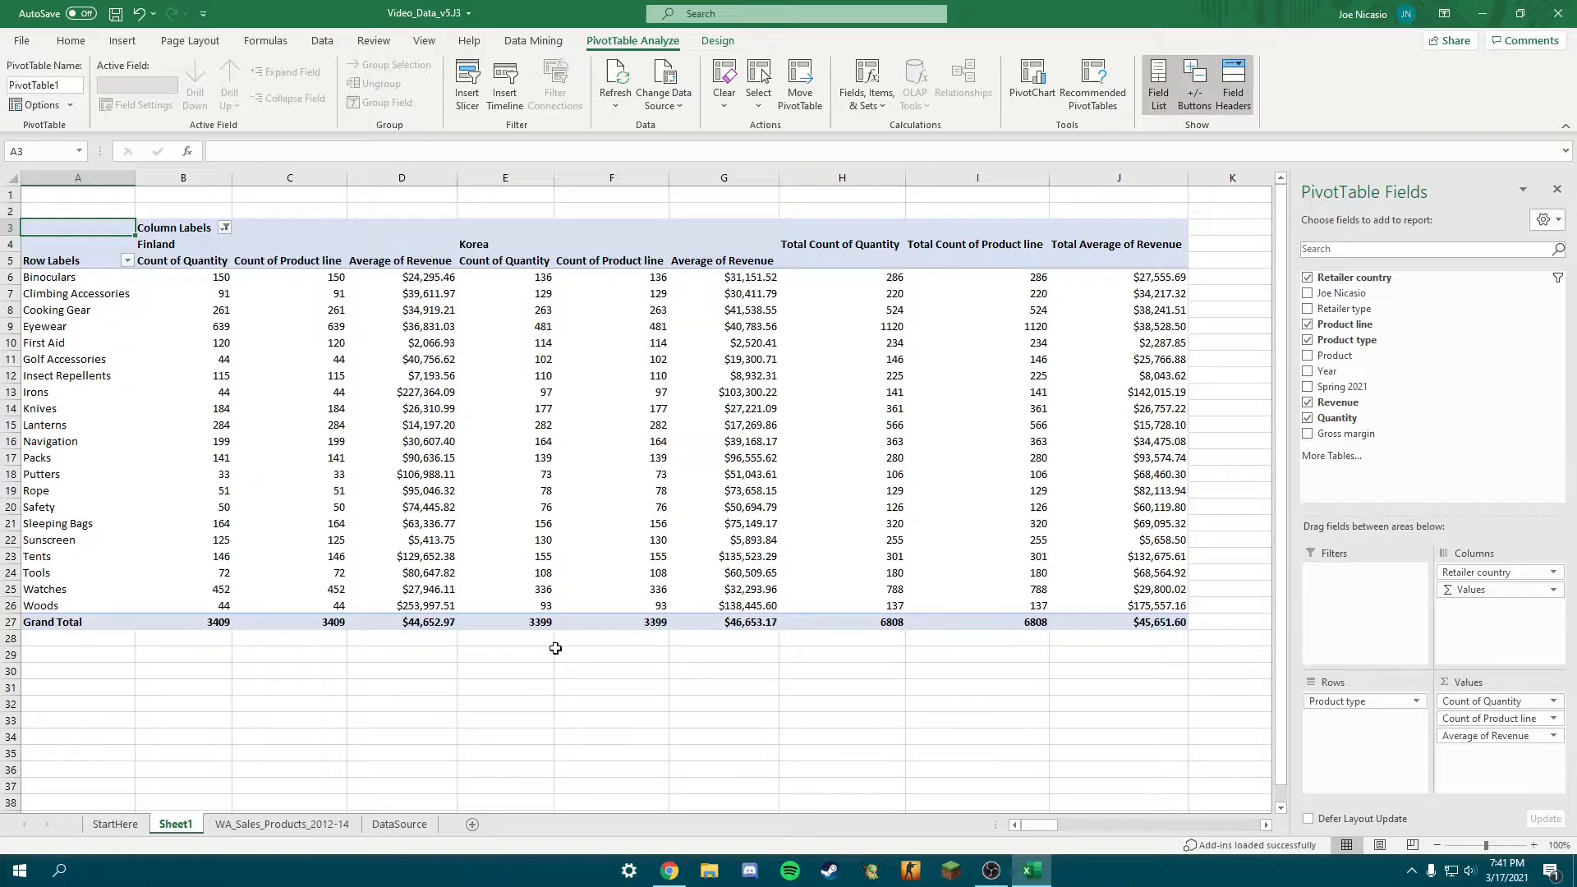
- Start inserting a Combo chart from the PivotTable and enlarge the chart dialog so all six data series are listed
{"action": "left_click", "coordinate": [126, 46]}
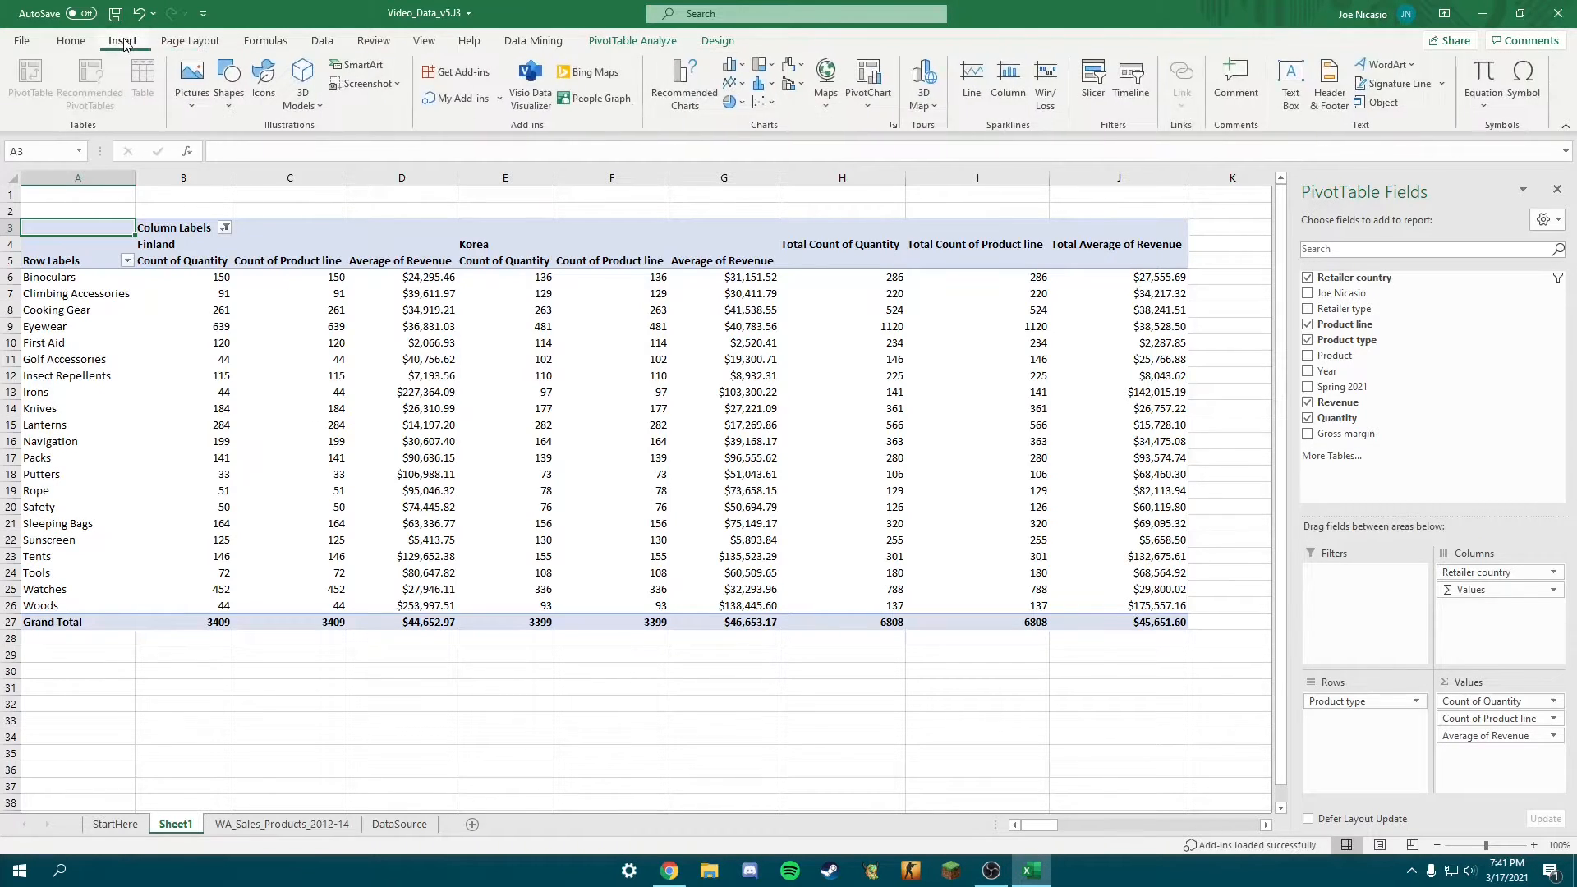
{"action": "left_click", "coordinate": [772, 110]}
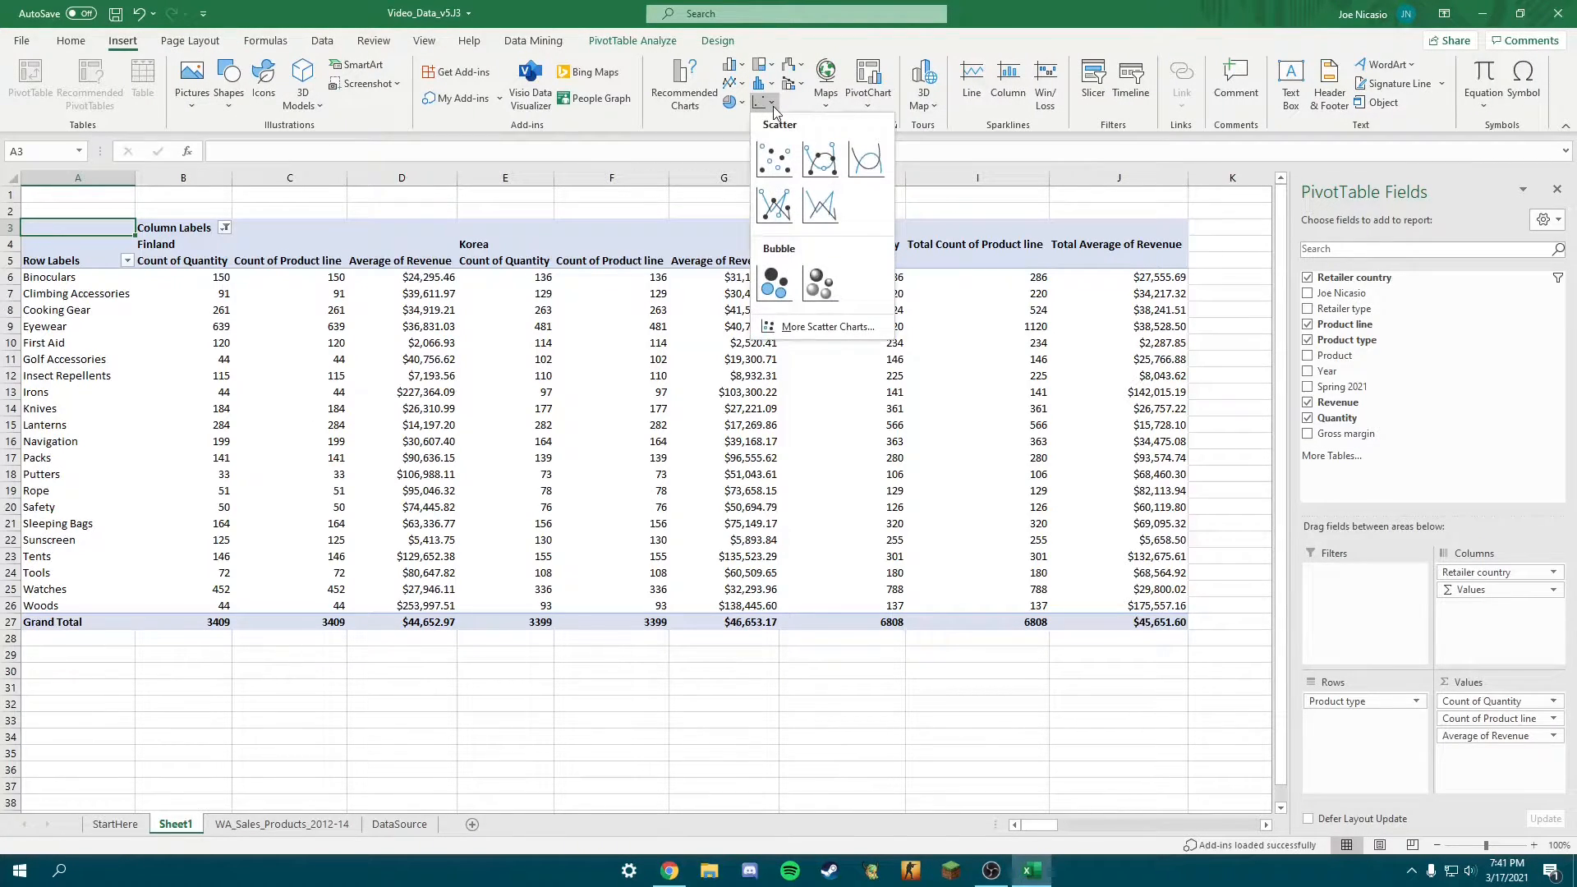
{"action": "left_click", "coordinate": [804, 327]}
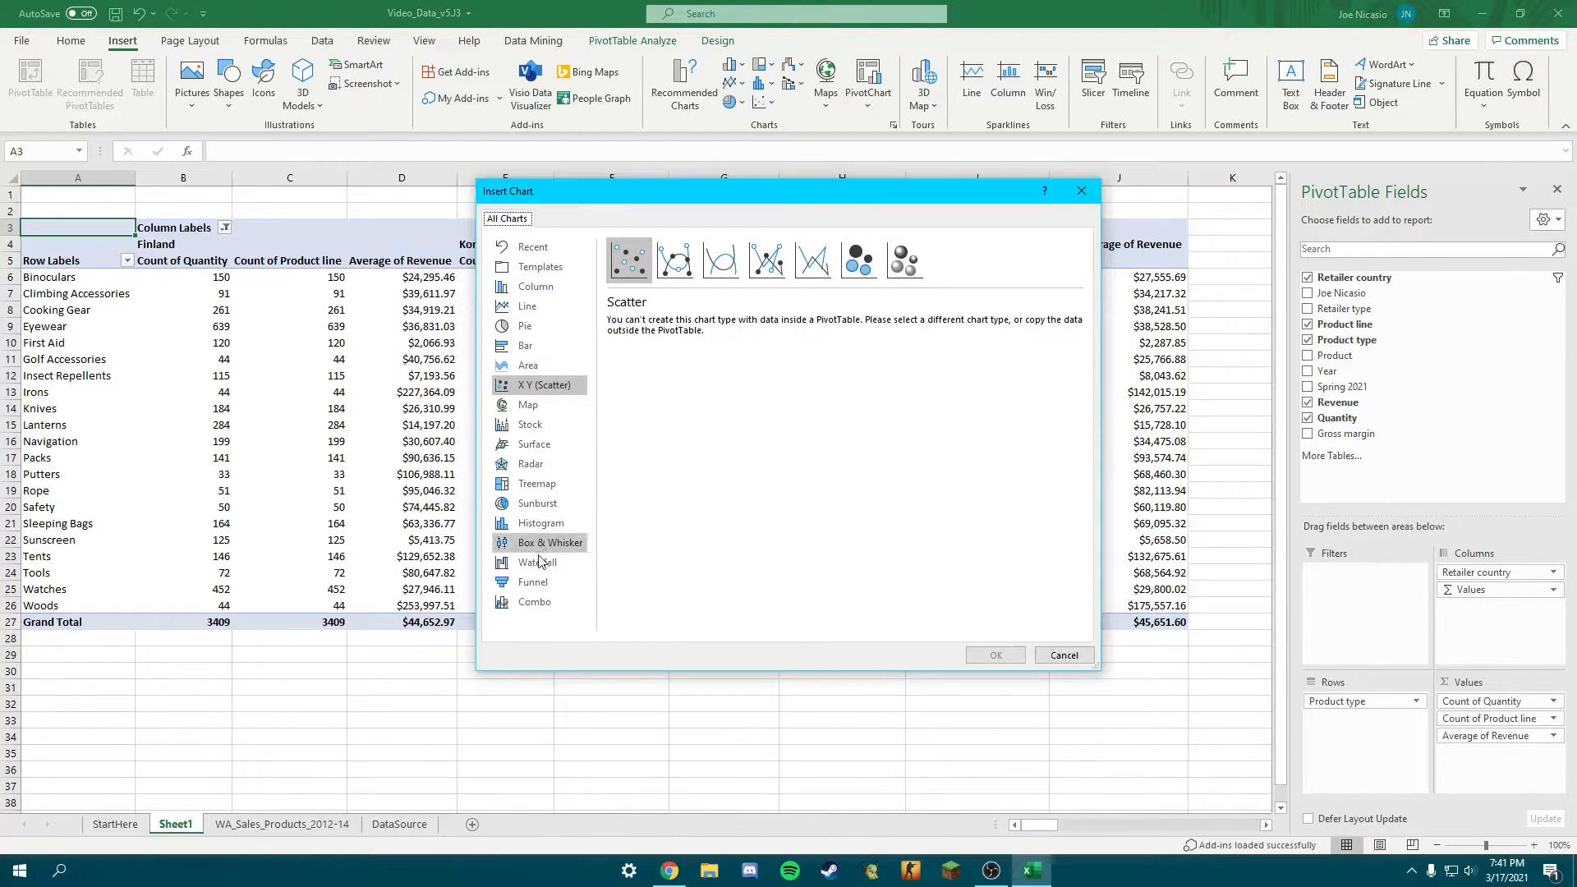
{"action": "left_click", "coordinate": [530, 603]}
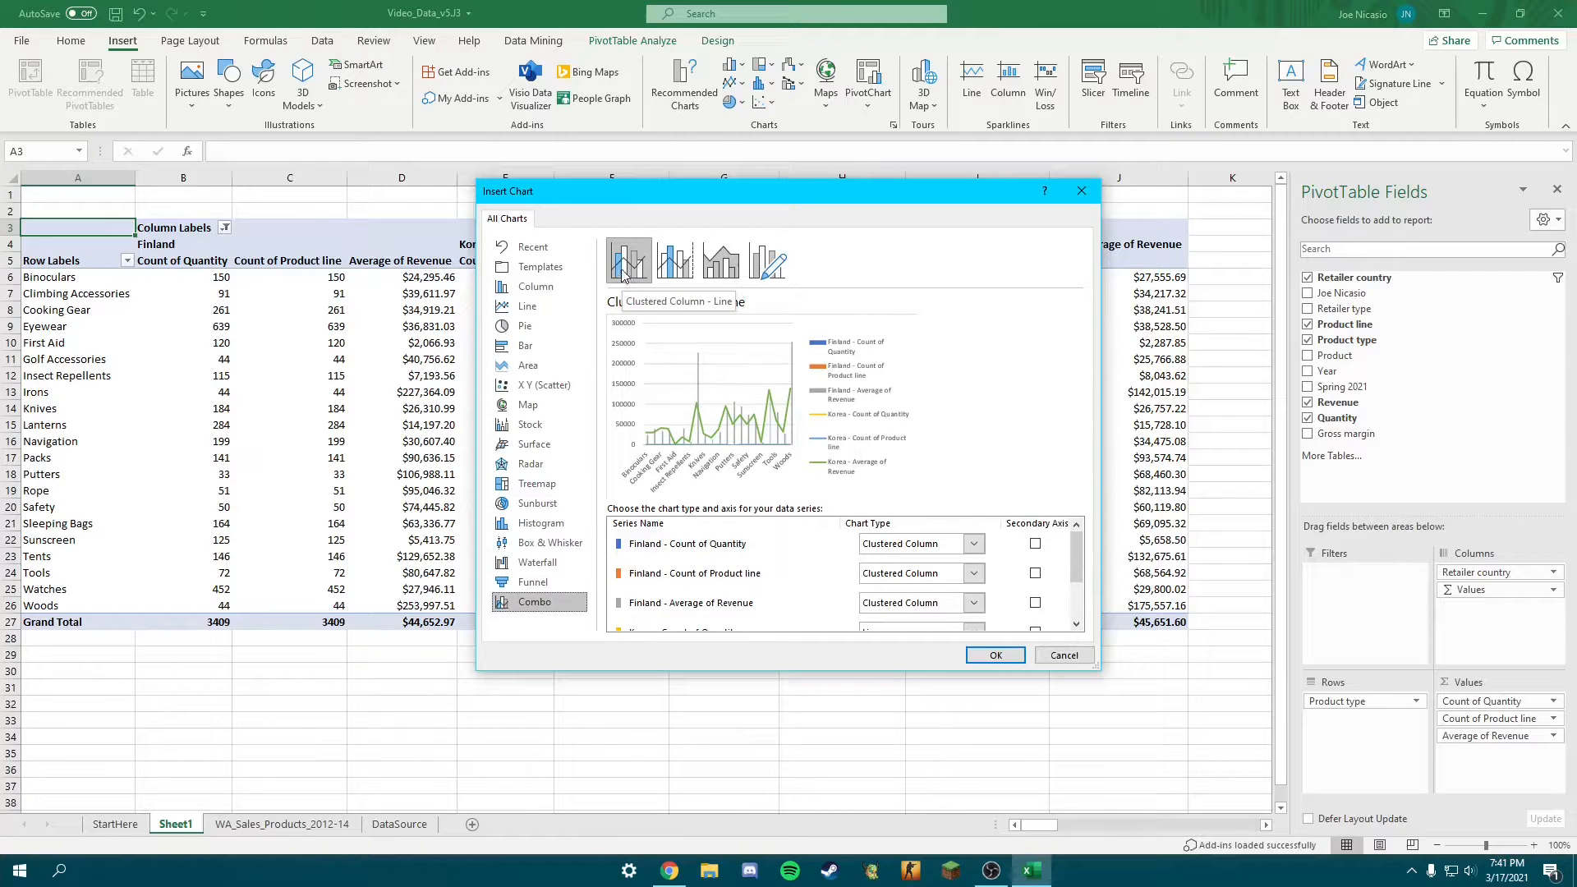
{"action": "left_click_drag", "start_coordinate": [779, 179], "coordinate": [784, 67]}
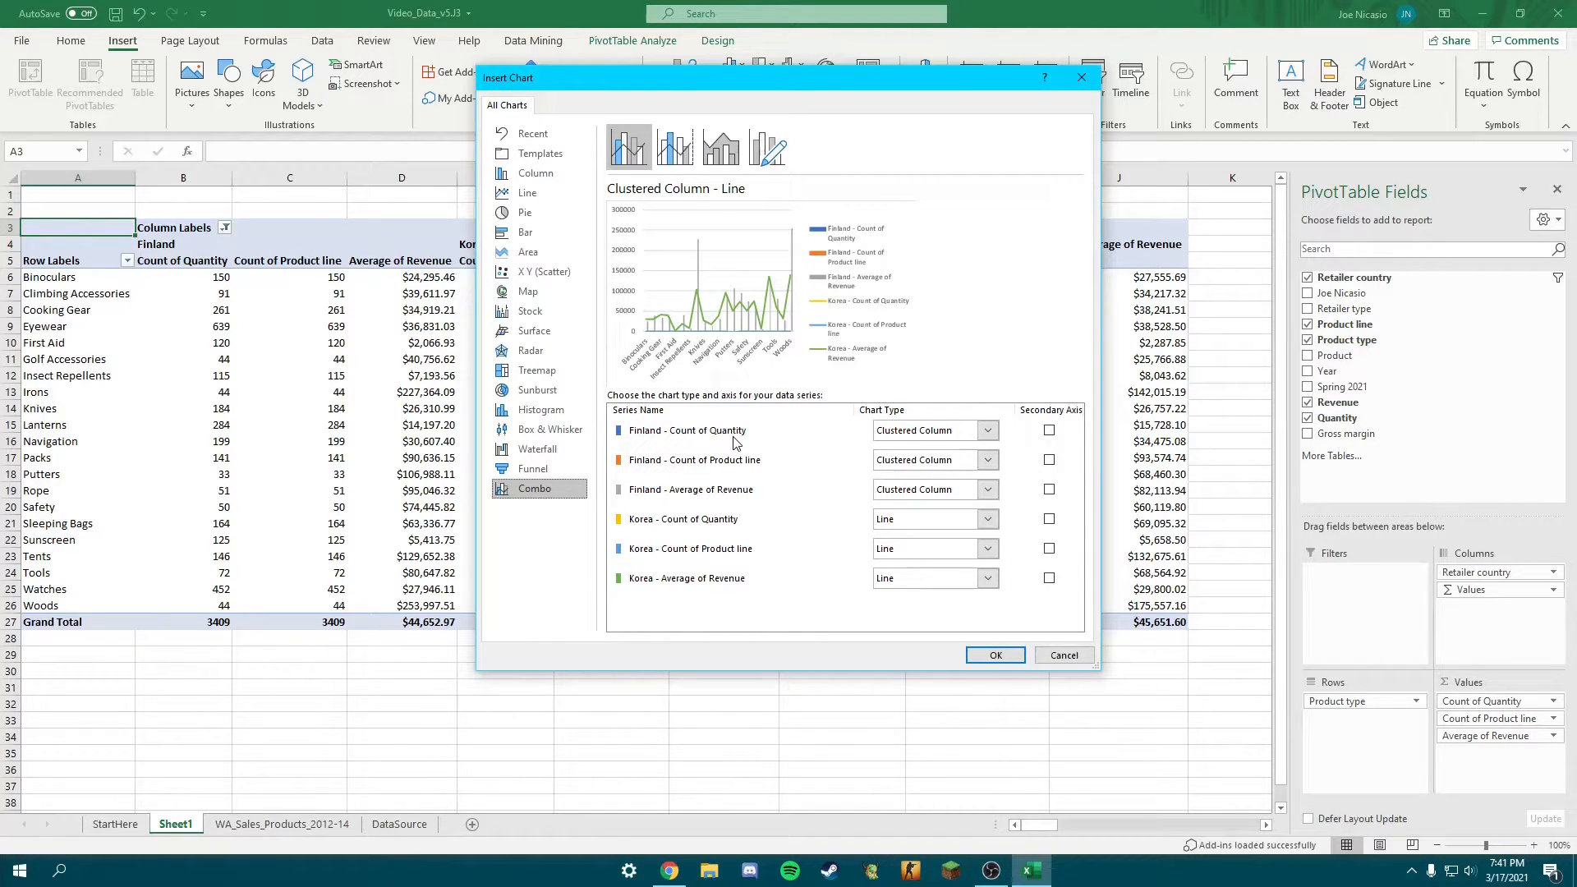
- Set Korea's Count of Quantity to Clustered Column, both Count of Product line series to Area, and both Average of Revenue series to Line with Markers
{"action": "left_click", "coordinate": [921, 524]}
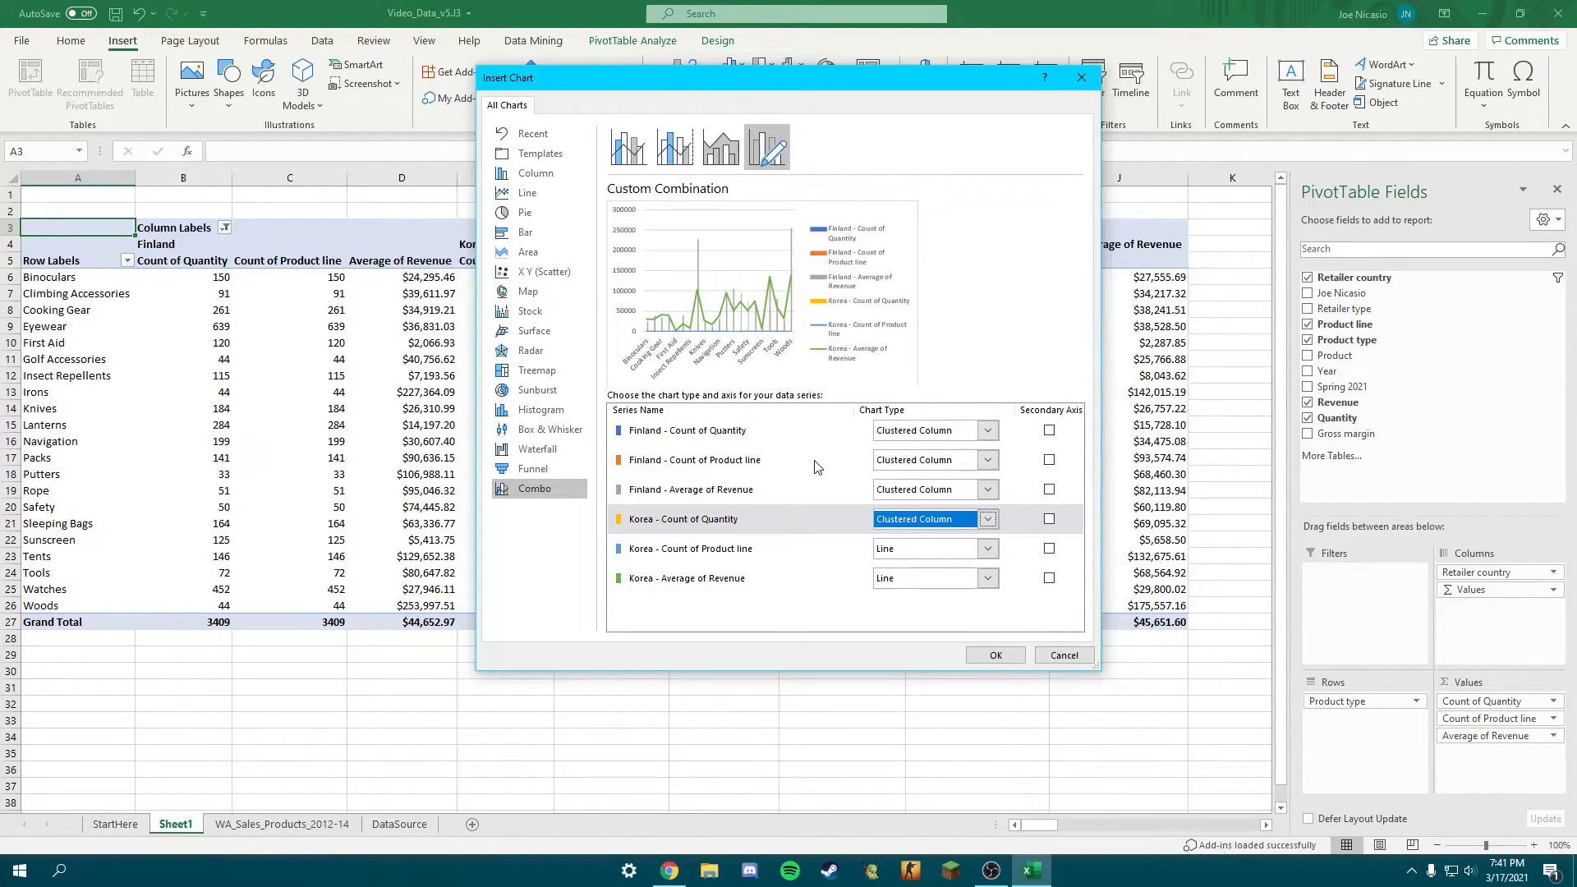
{"action": "left_click", "coordinate": [904, 461]}
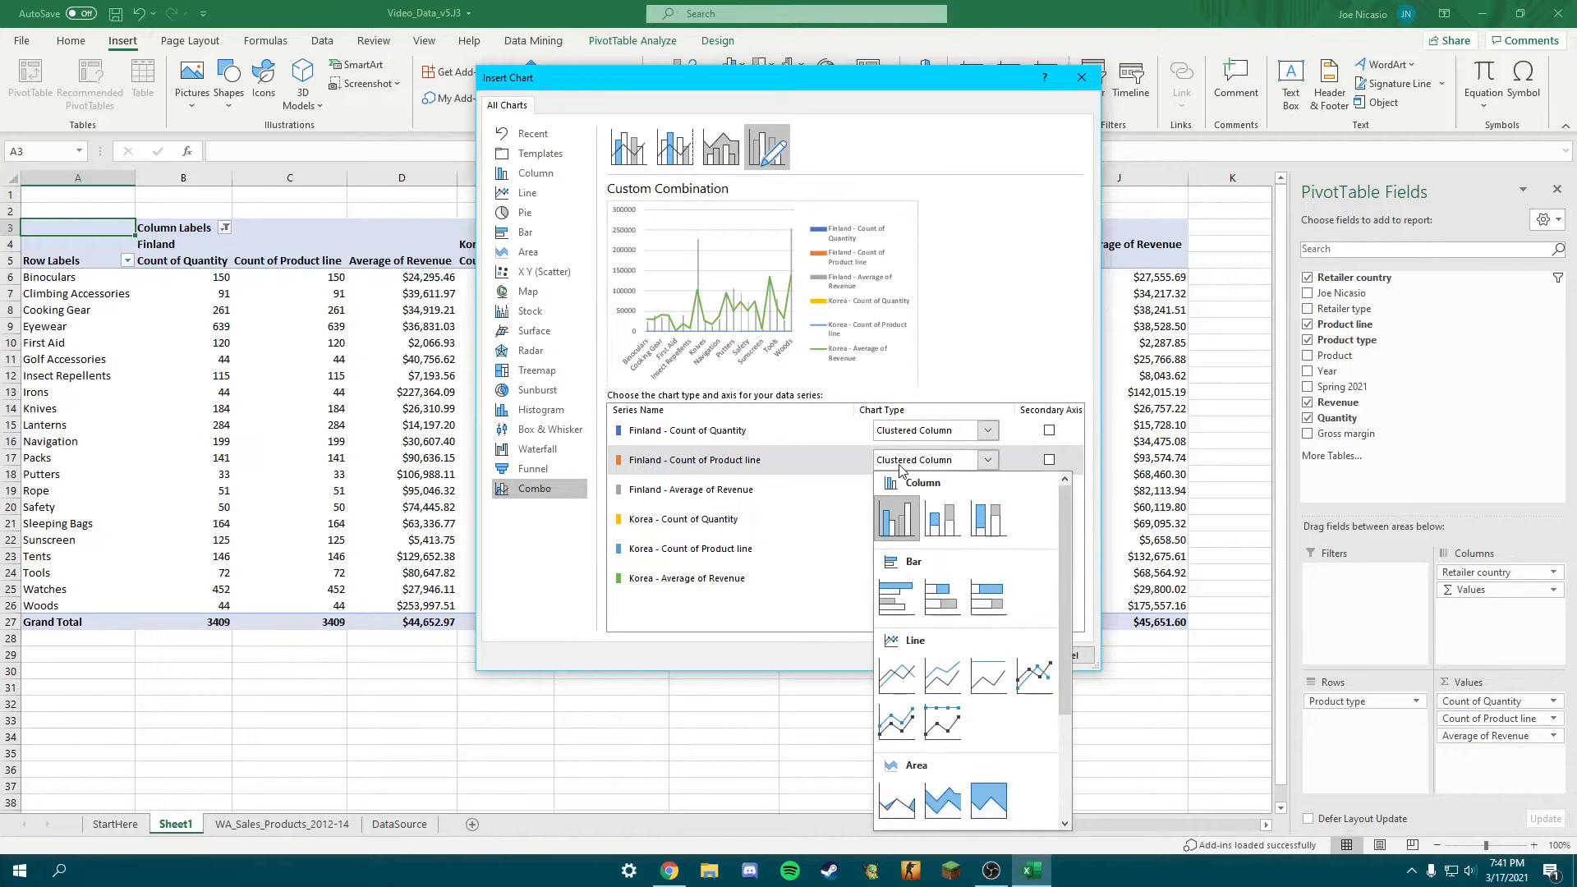
{"action": "left_click", "coordinate": [898, 811]}
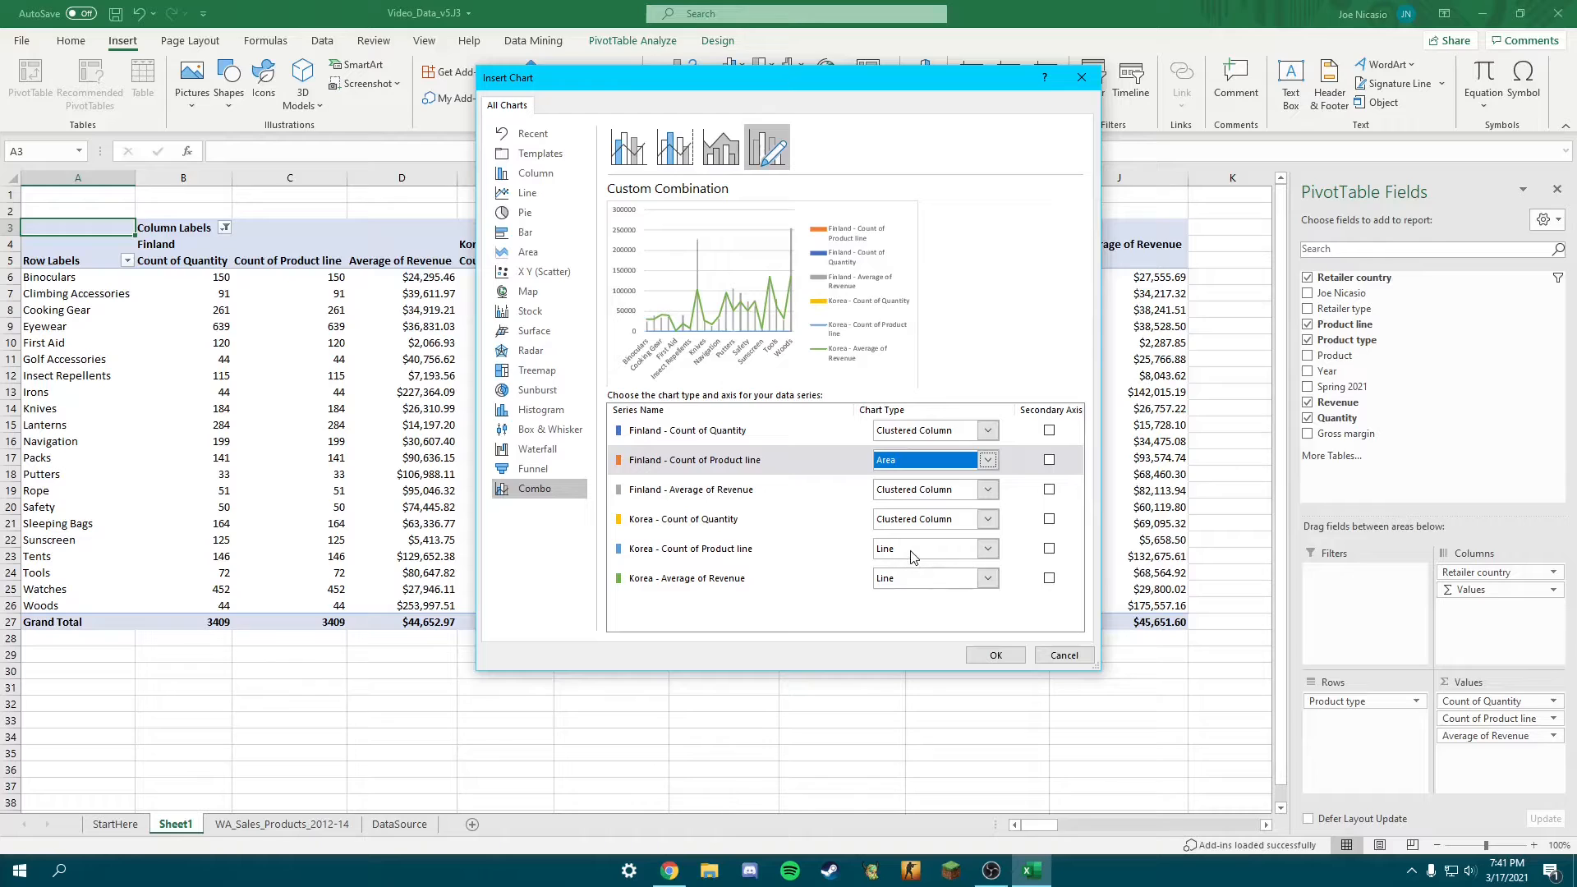
{"action": "left_click", "coordinate": [910, 550]}
{"action": "left_click", "coordinate": [895, 511]}
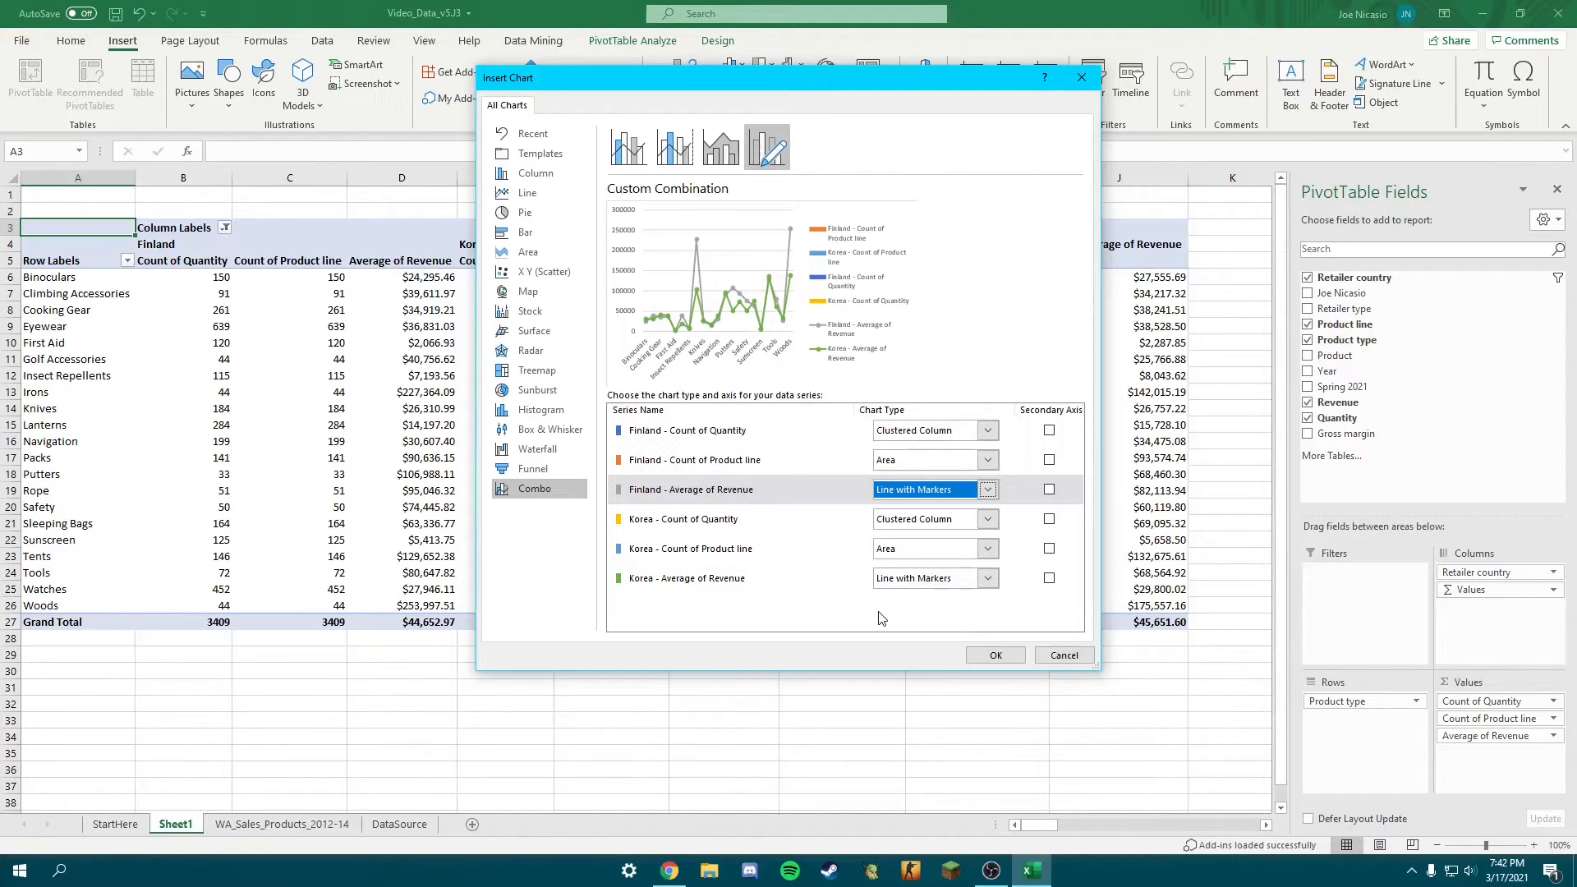
- Plot the Finland and Korea Average of Revenue series on the secondary axis and insert the combo chart
{"action": "left_click", "coordinate": [1049, 489]}
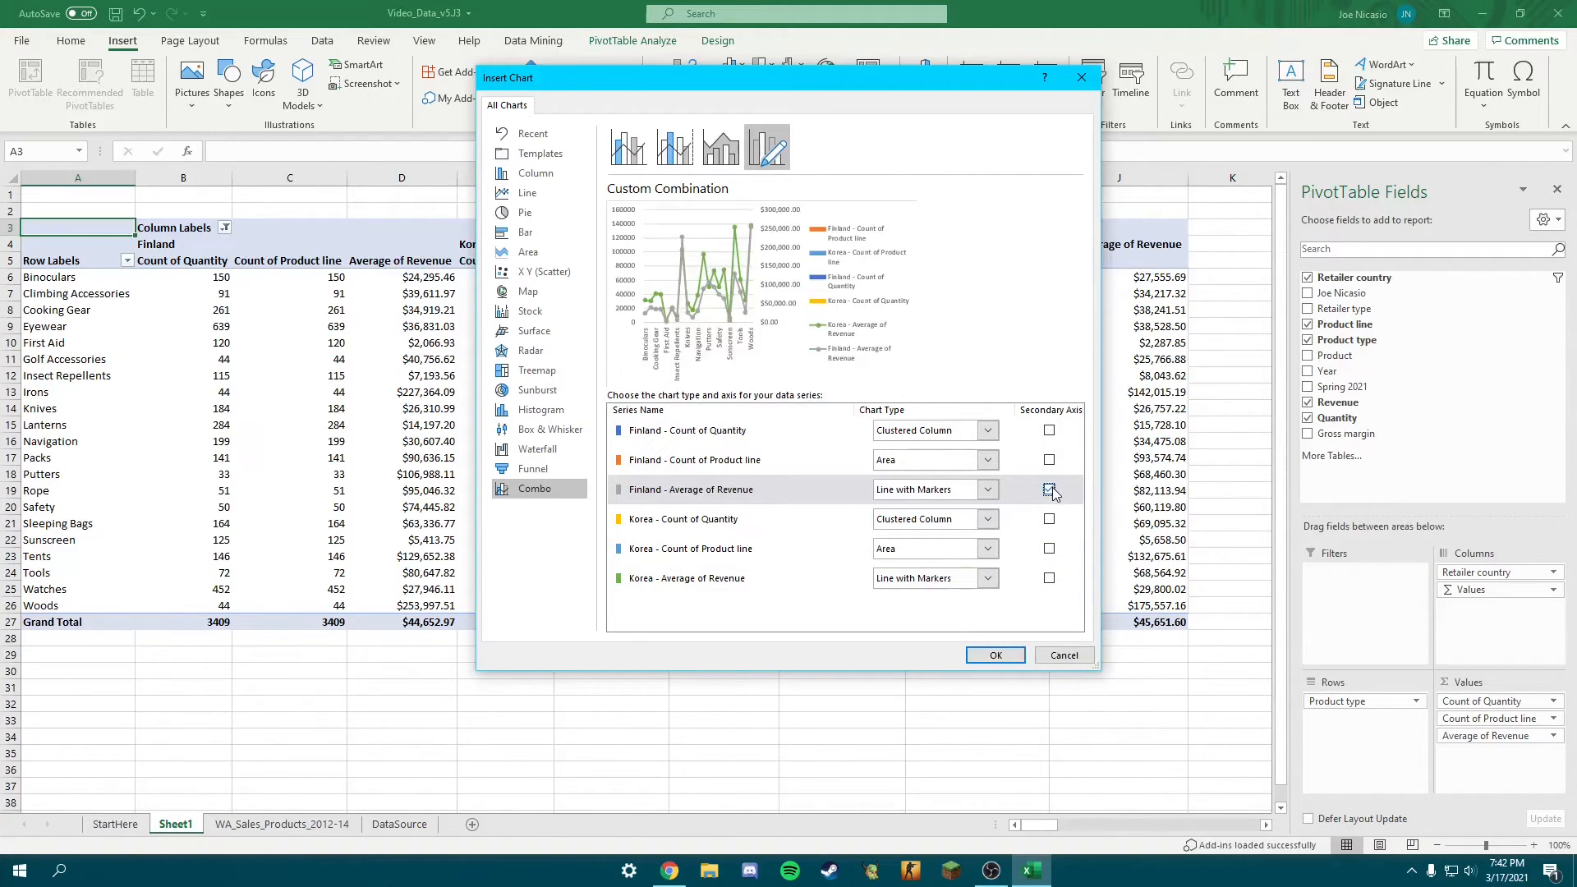
{"action": "left_click", "coordinate": [1050, 578]}
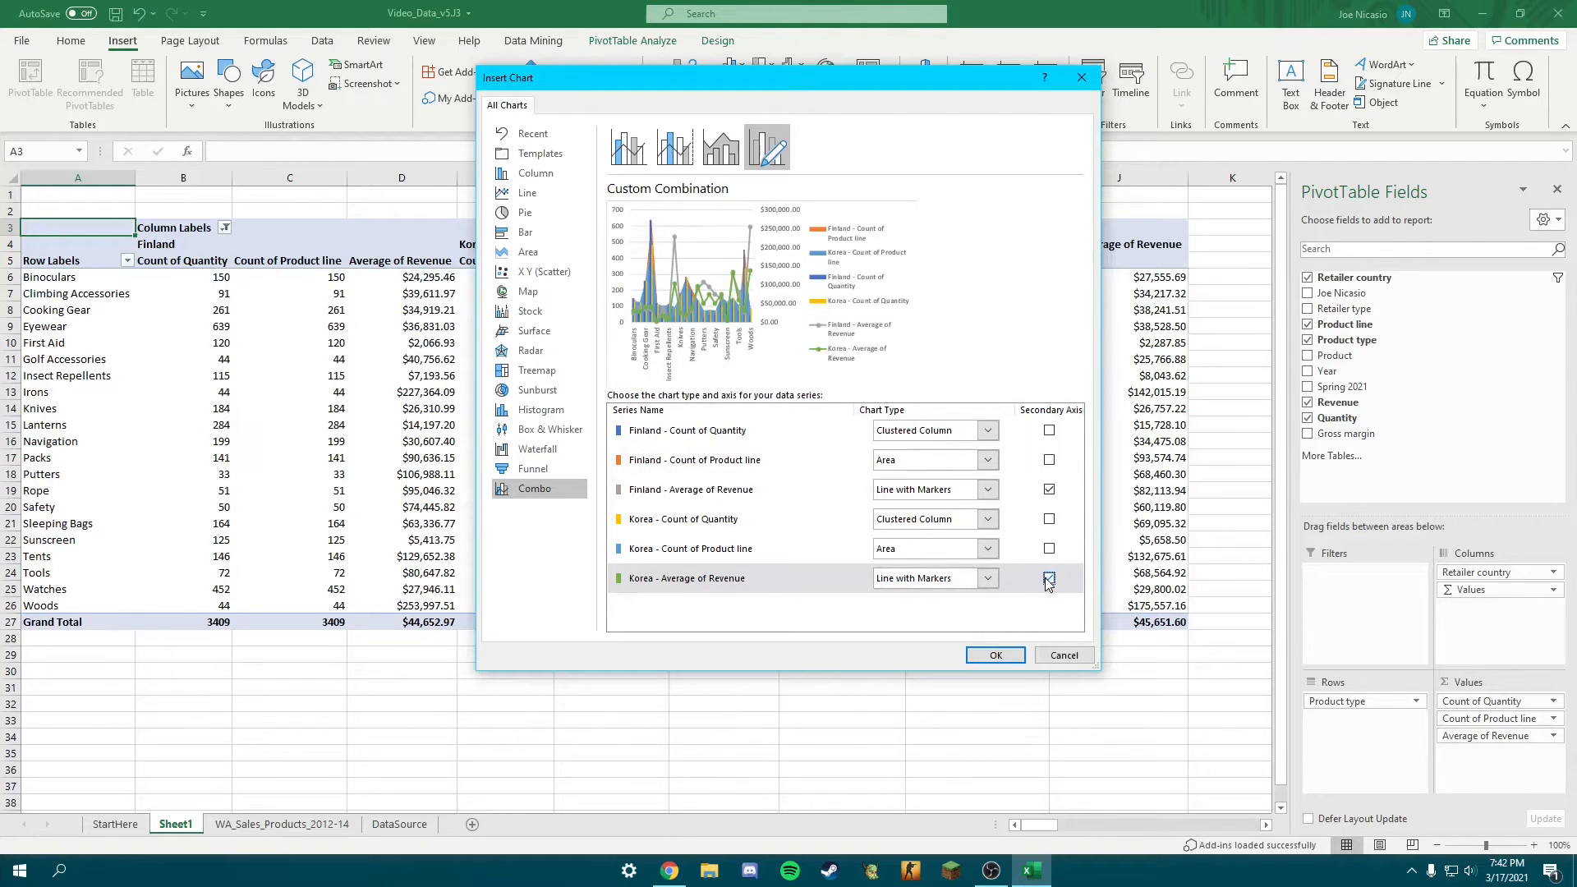
{"action": "left_click", "coordinate": [985, 662]}
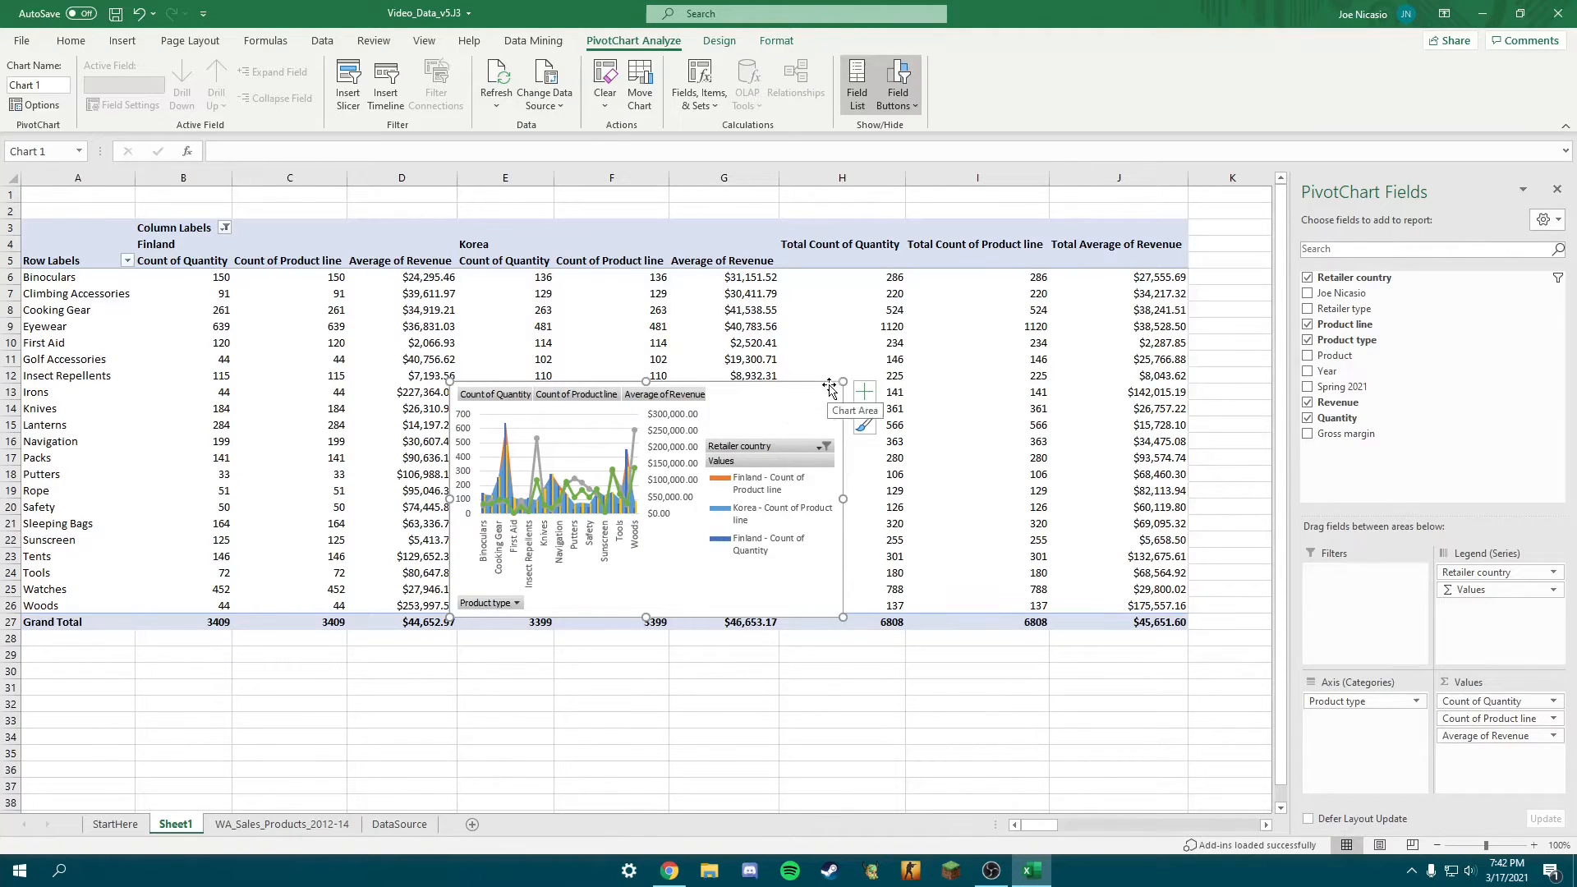
- Enlarge the combo PivotChart on the sheet until its legend shows all six series
{"action": "left_click_drag", "start_coordinate": [776, 408], "coordinate": [966, 289]}
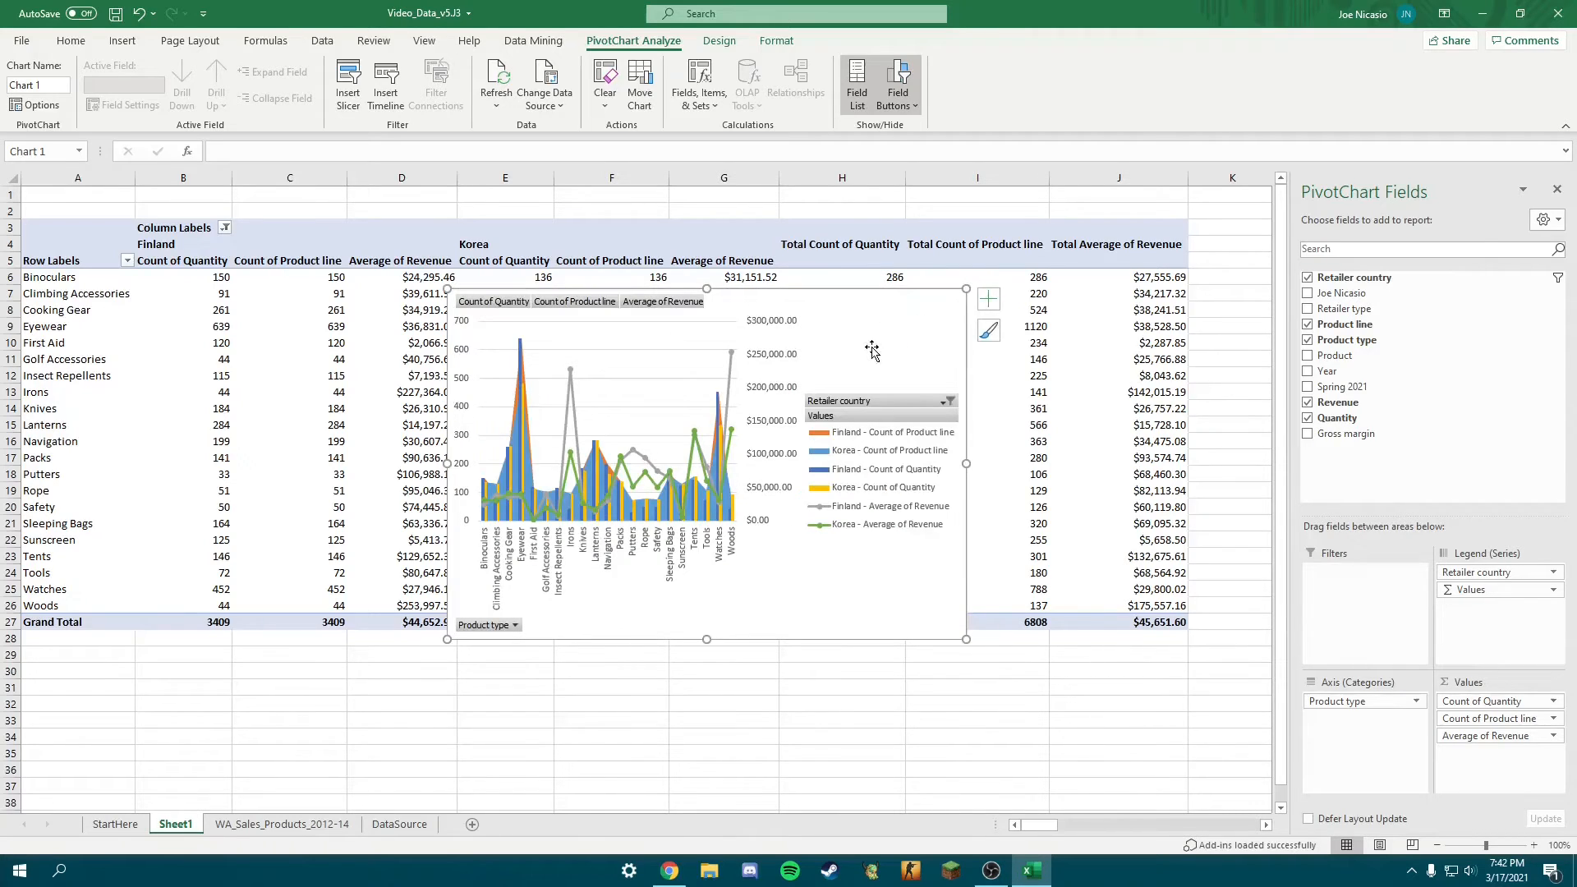